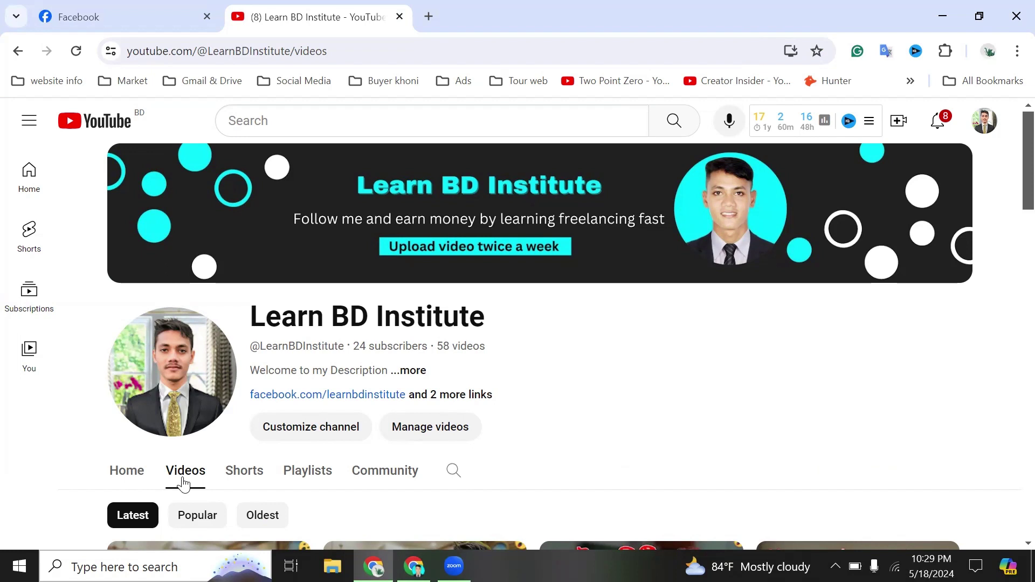
- Switch from the Learn BD Institute YouTube channel to the Facebook profile tab
click(97, 26)
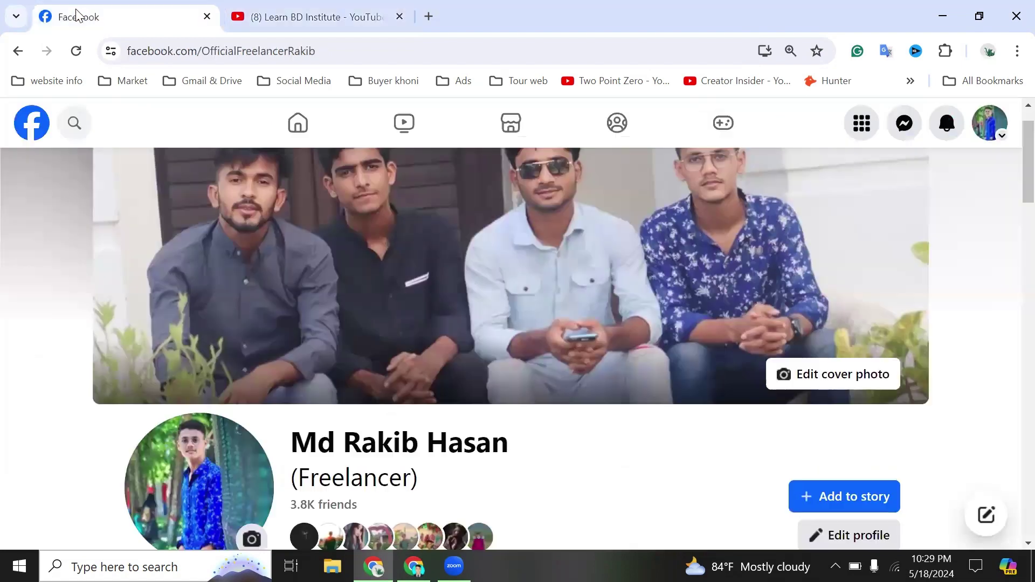
scroll(372, 405, down, 3)
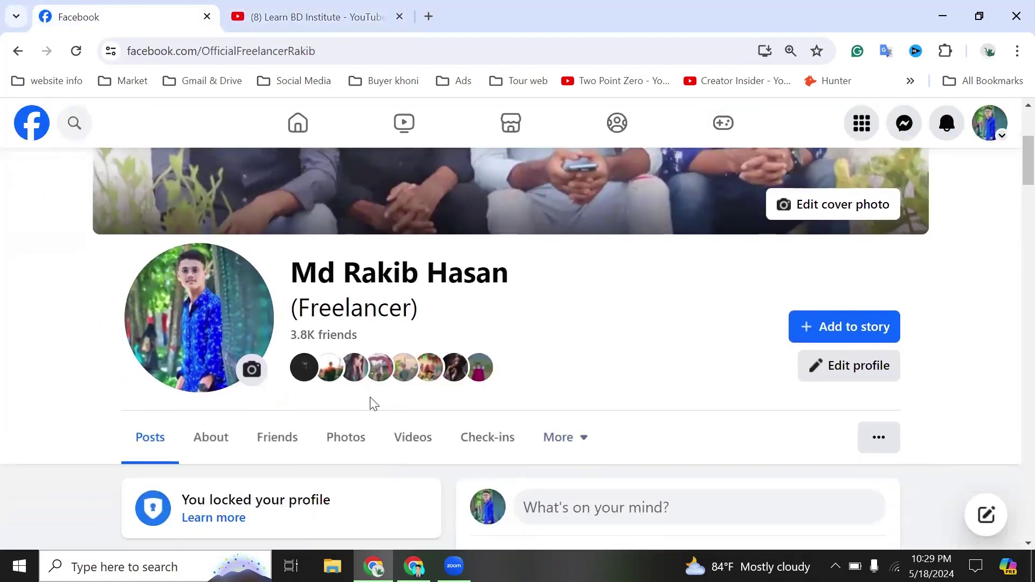
click(414, 566)
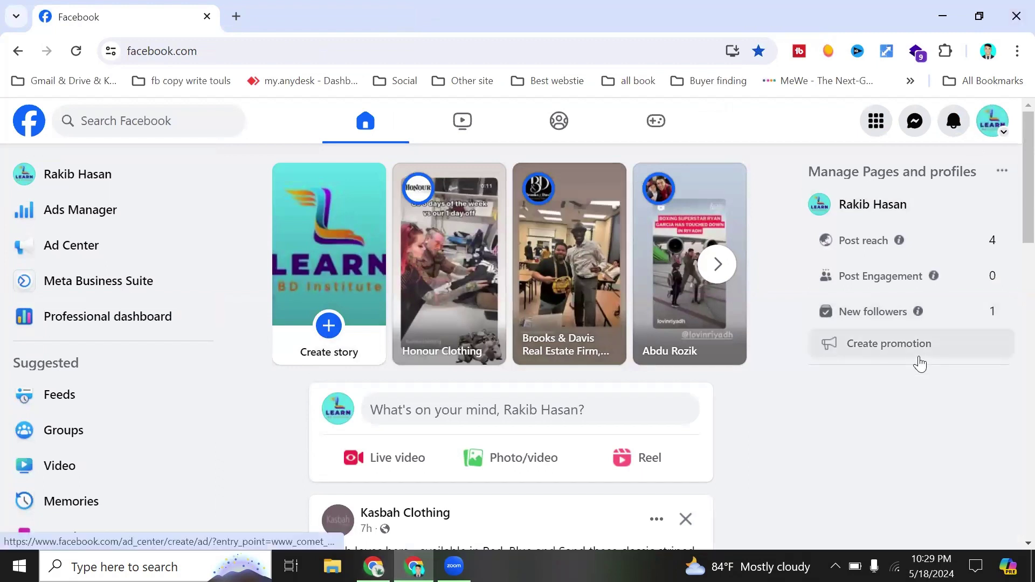
click(991, 133)
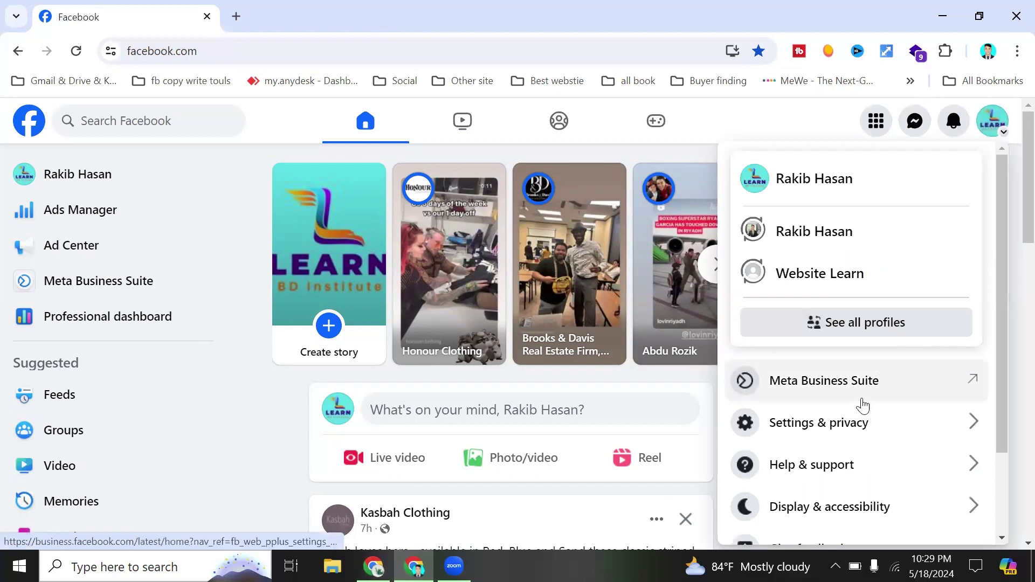
- Open the full Settings page from Settings & privacy and look over the settings sidebar
click(818, 429)
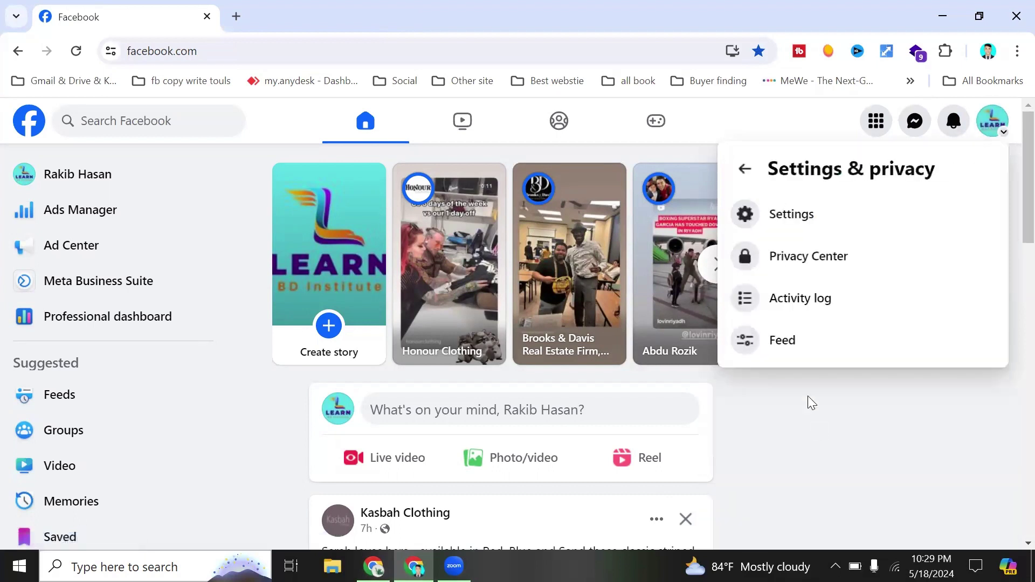
click(802, 215)
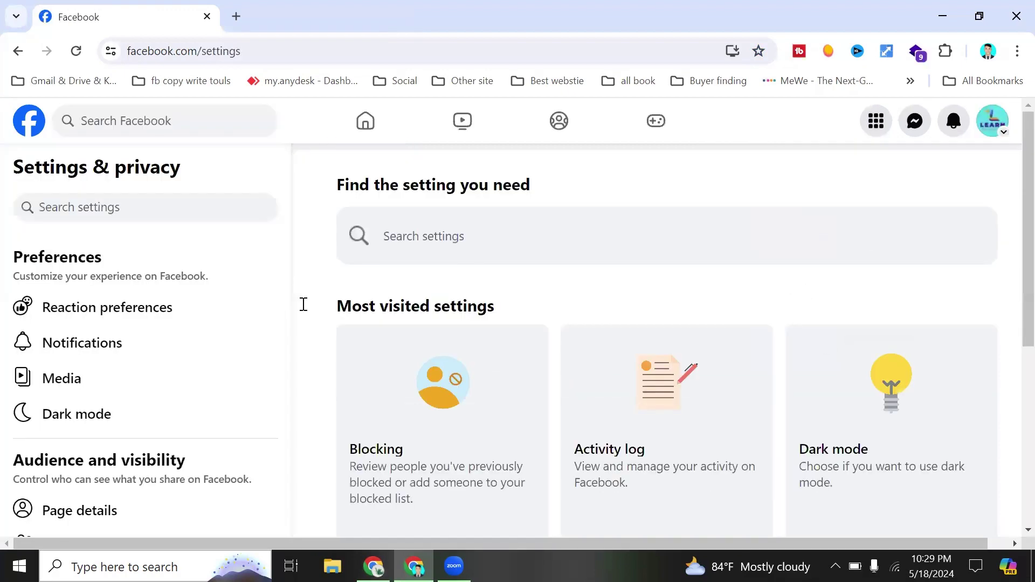
scroll(162, 342, down, 5)
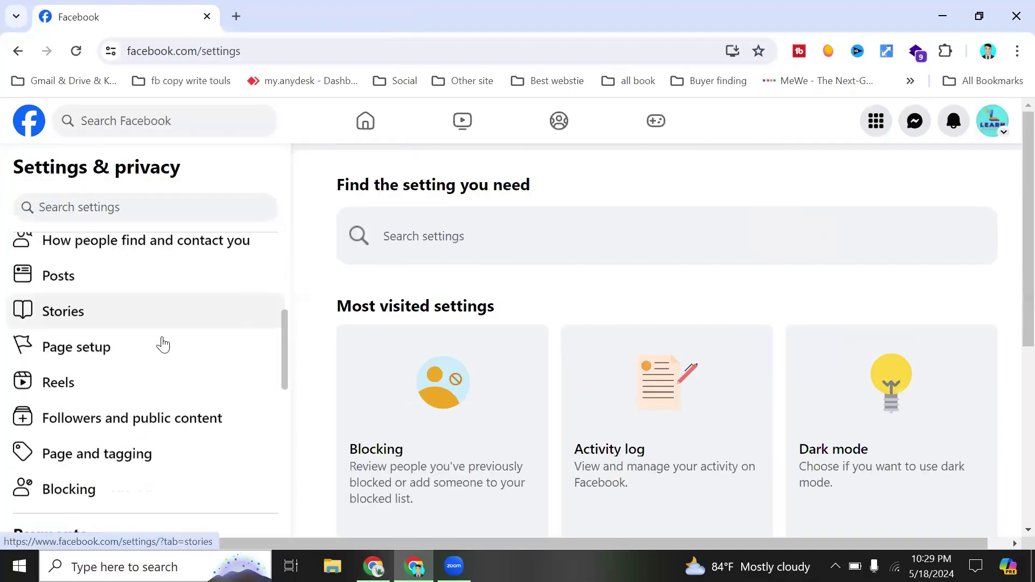
scroll(162, 342, down, 1)
scroll(162, 342, up, 1)
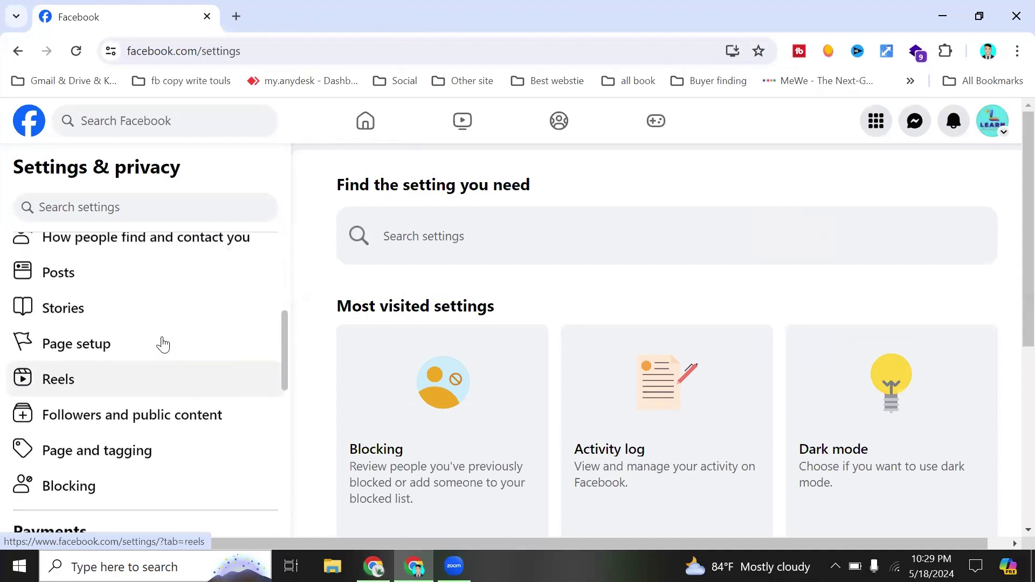
- View the Page access list under Page setup, then go back to the personal profile's window
click(79, 358)
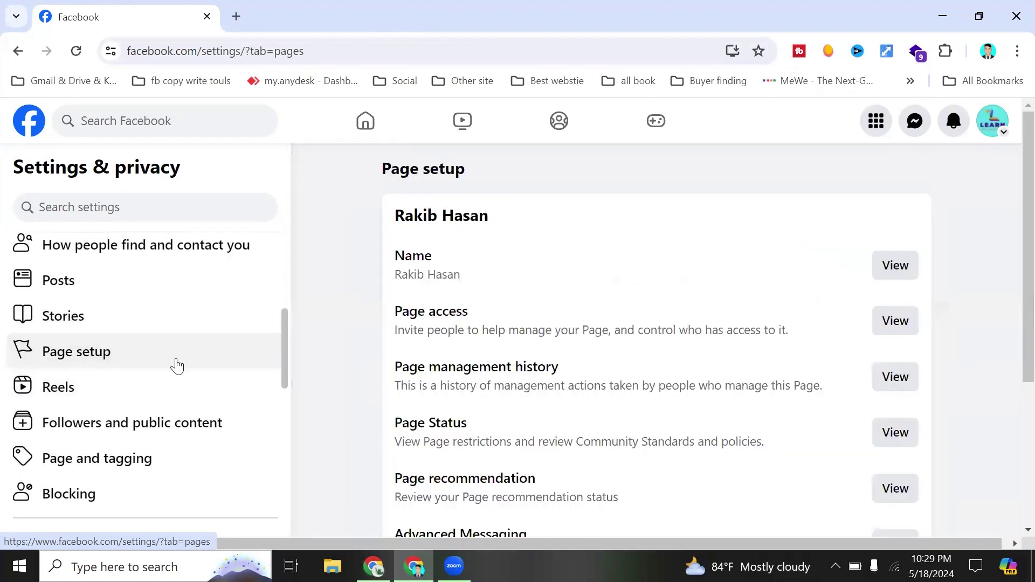
triple_click(432, 311)
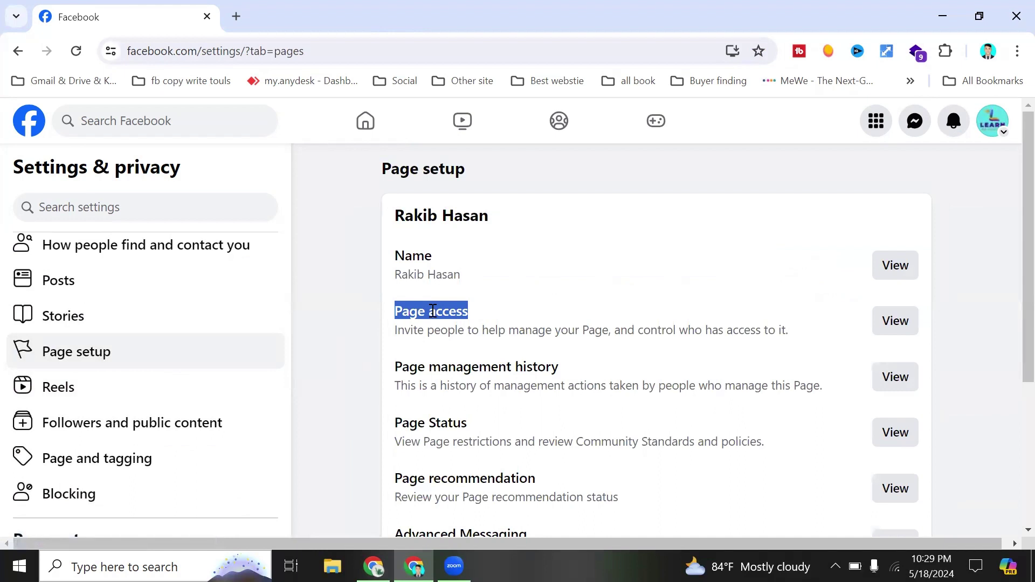
click(564, 346)
click(888, 322)
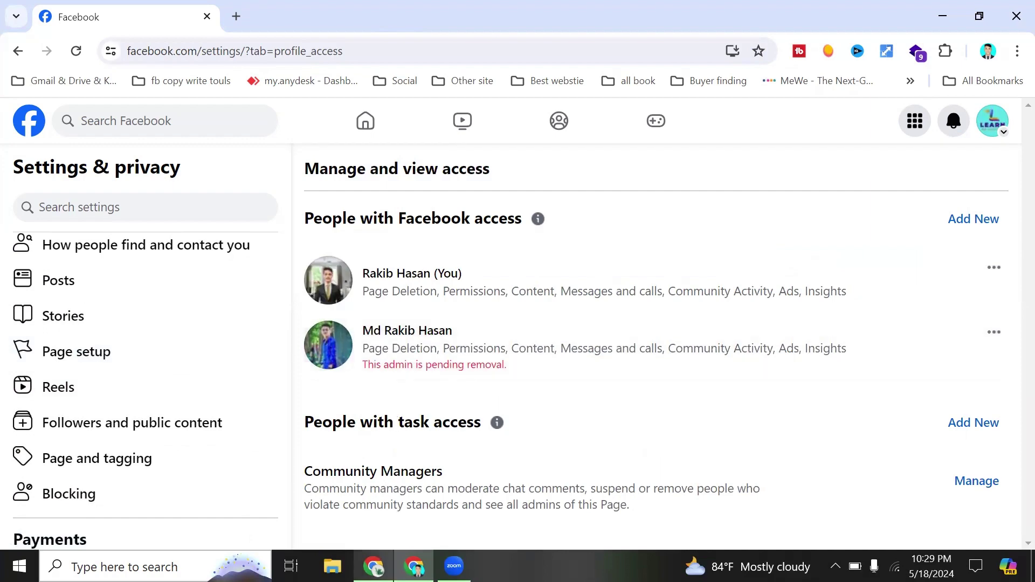
click(373, 566)
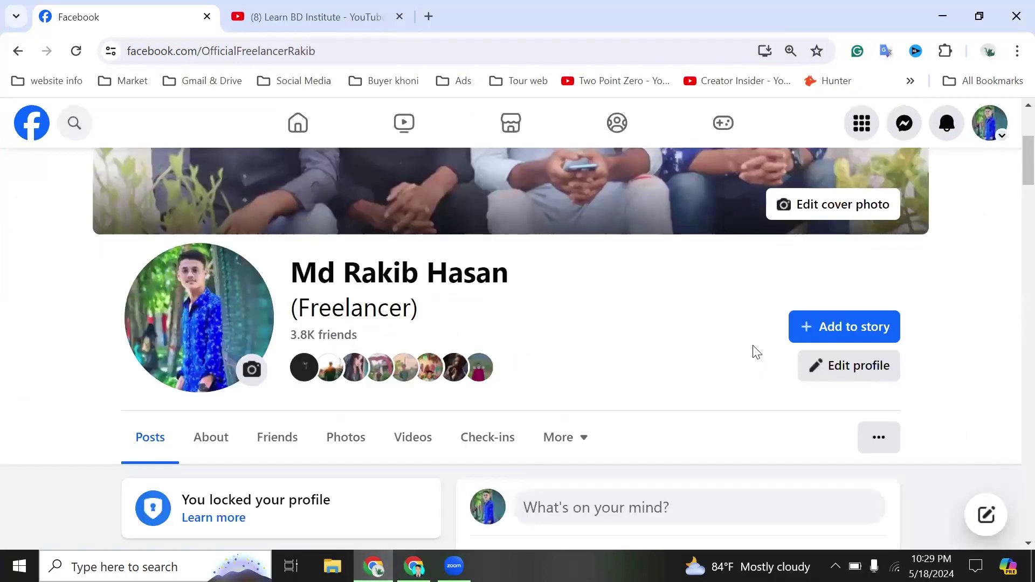
- Accept the Learn BD Institute Page removal request from Notifications, then return to the home feed
click(947, 124)
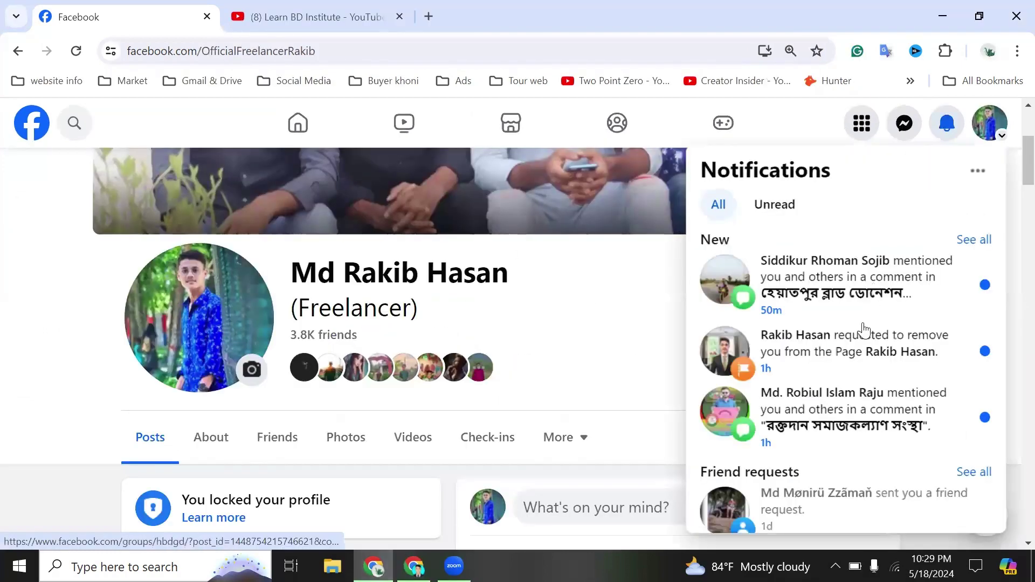
click(840, 359)
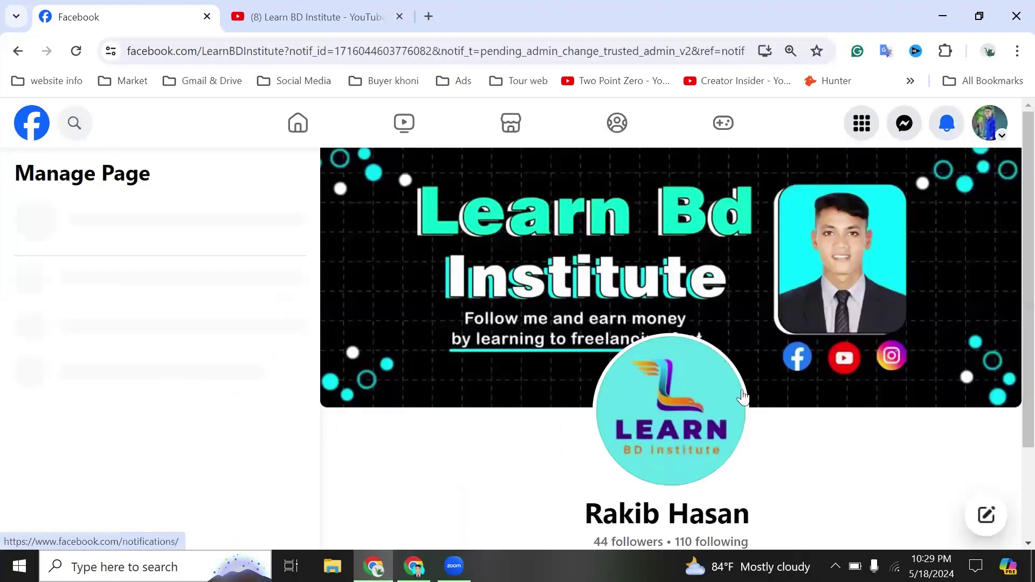
scroll(508, 296, down, 5)
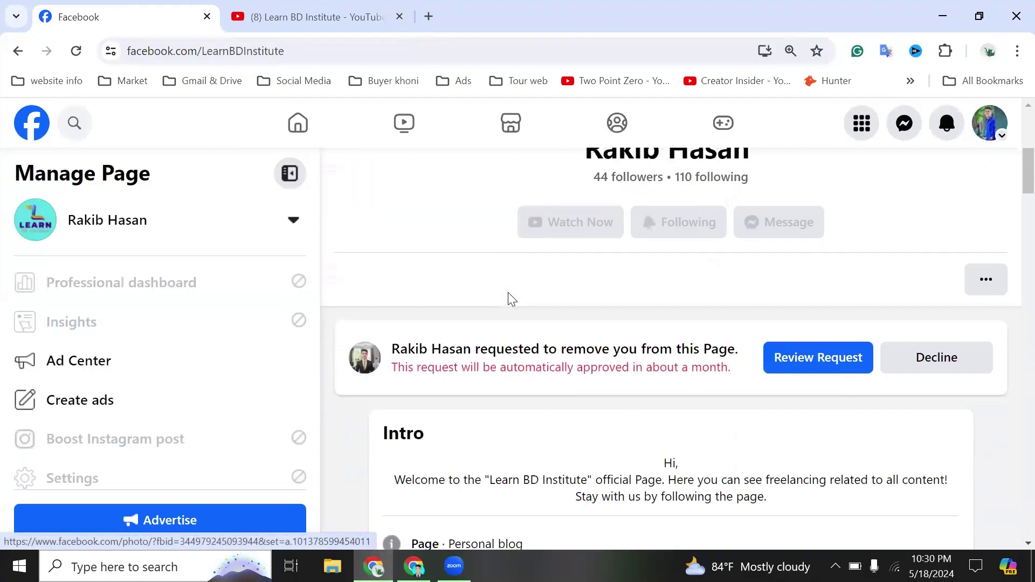
click(804, 362)
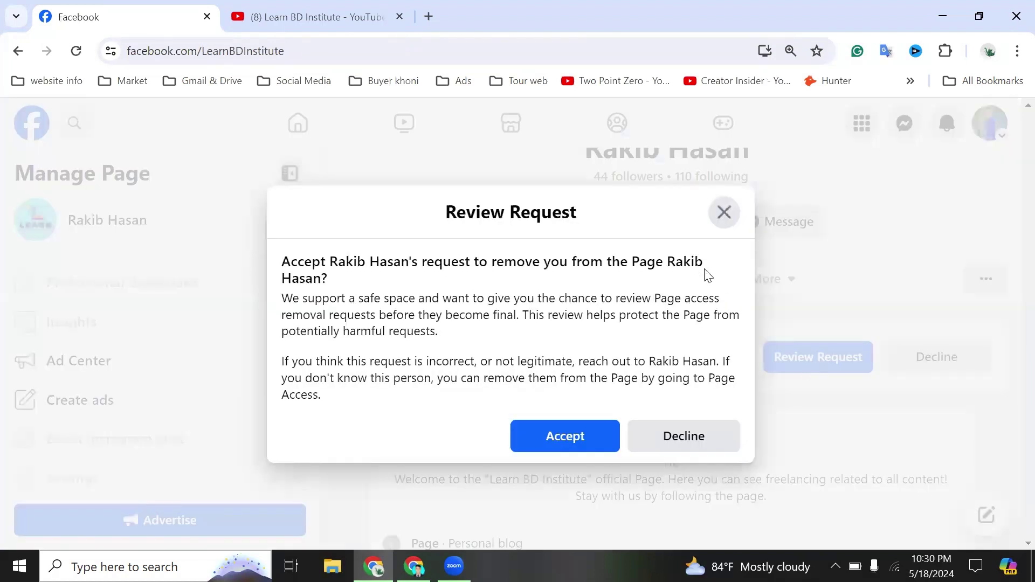
click(578, 438)
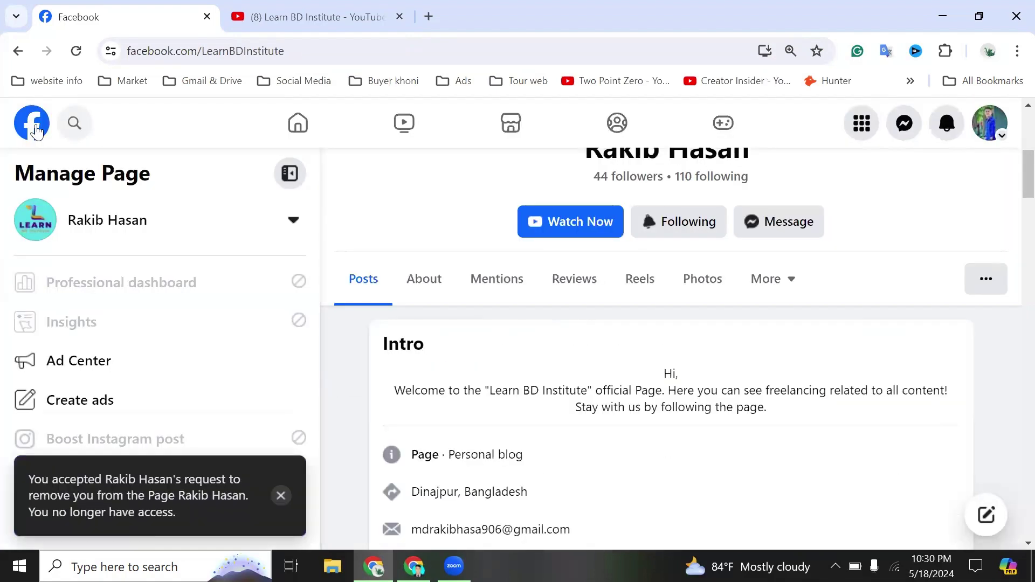
click(35, 131)
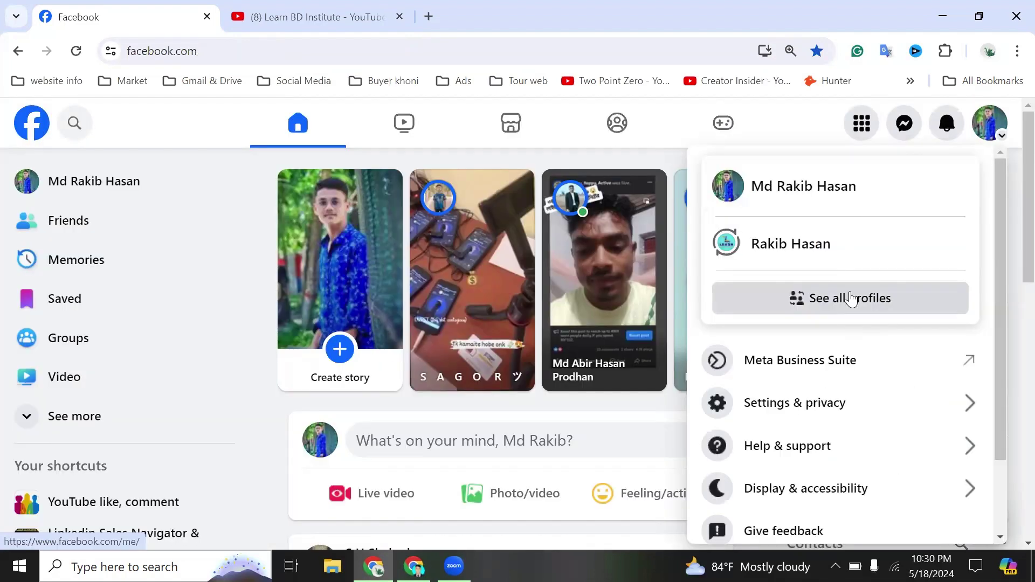
- Reload the feed, check the account menu's profiles, then return to the Page account's window
click(76, 52)
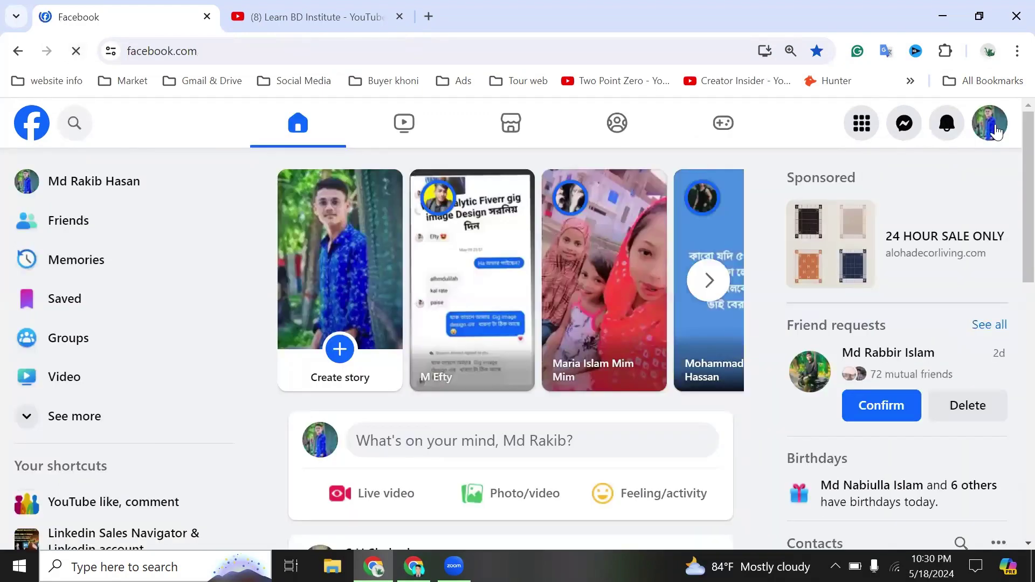
click(995, 131)
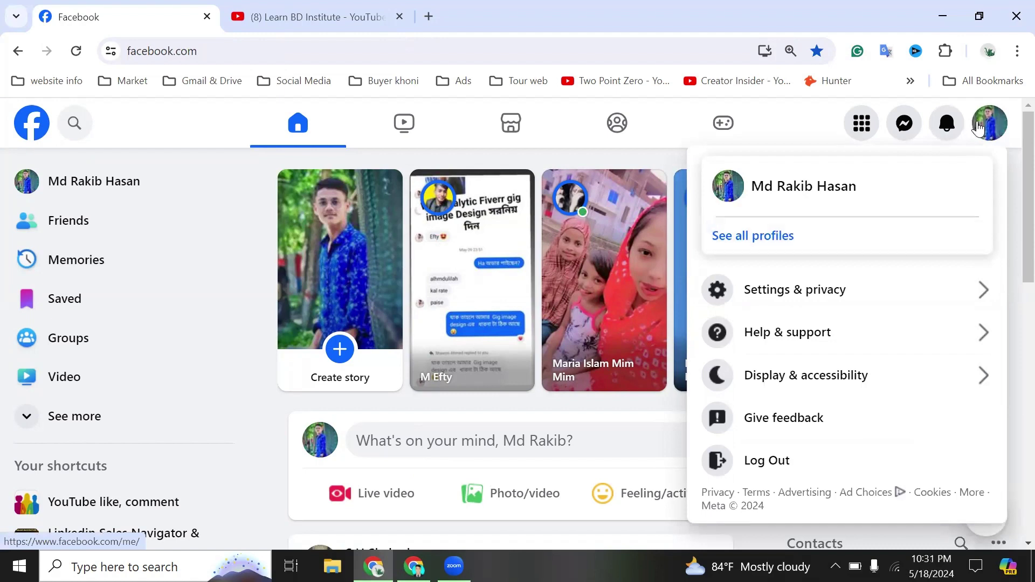
click(978, 129)
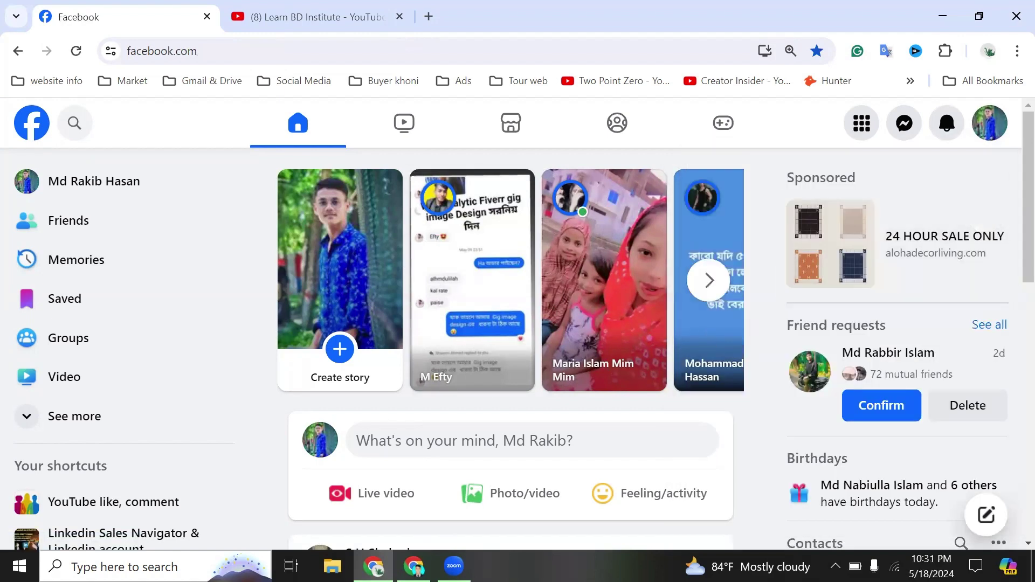
mouse_move(414, 566)
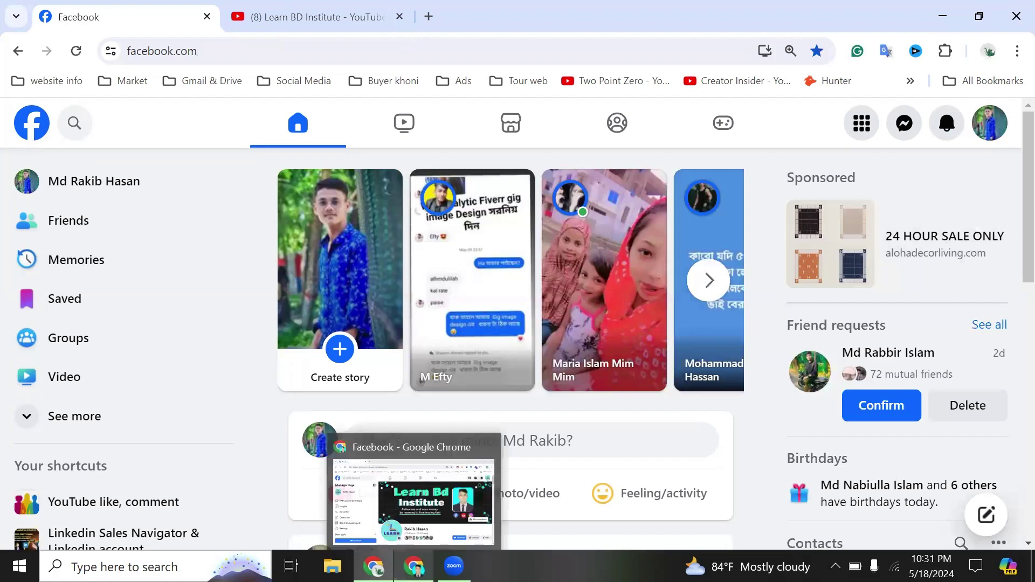
click(406, 472)
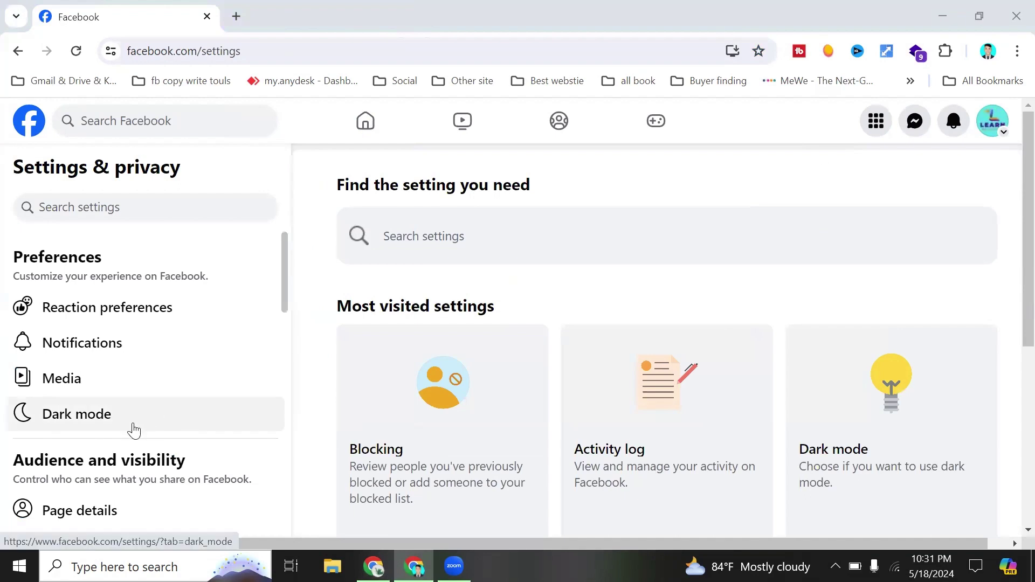
- Open the Page access list under Page setup and start adding a person with Facebook access
scroll(134, 429, down, 2)
scroll(134, 430, down, 2)
click(95, 434)
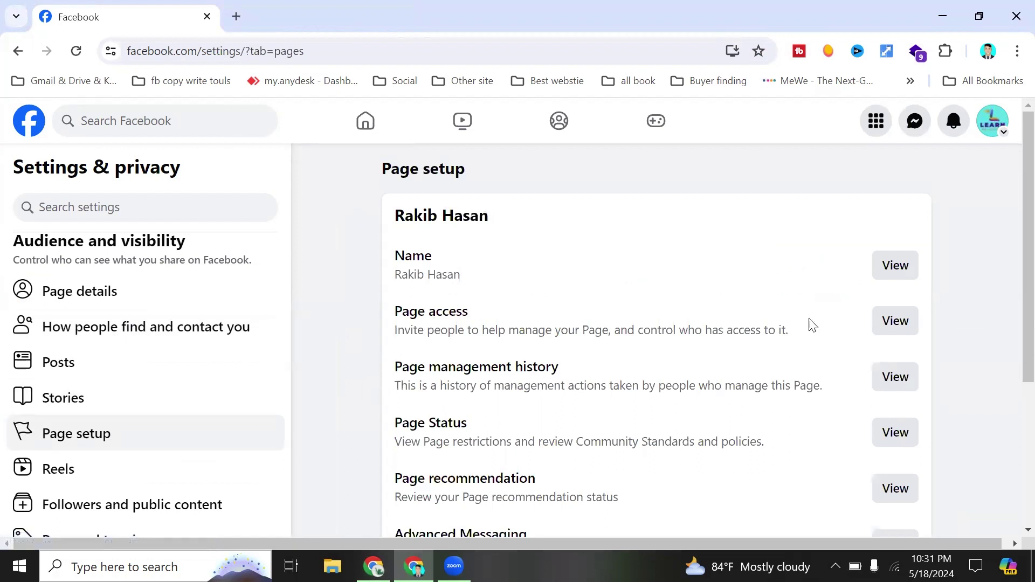
click(881, 324)
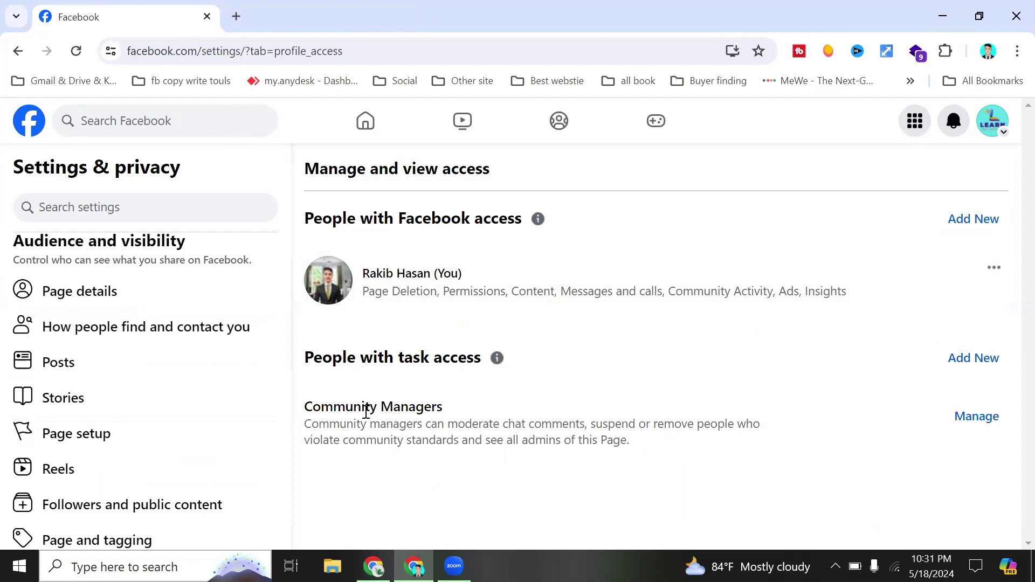
drag(366, 412, 452, 409)
click(406, 407)
click(968, 418)
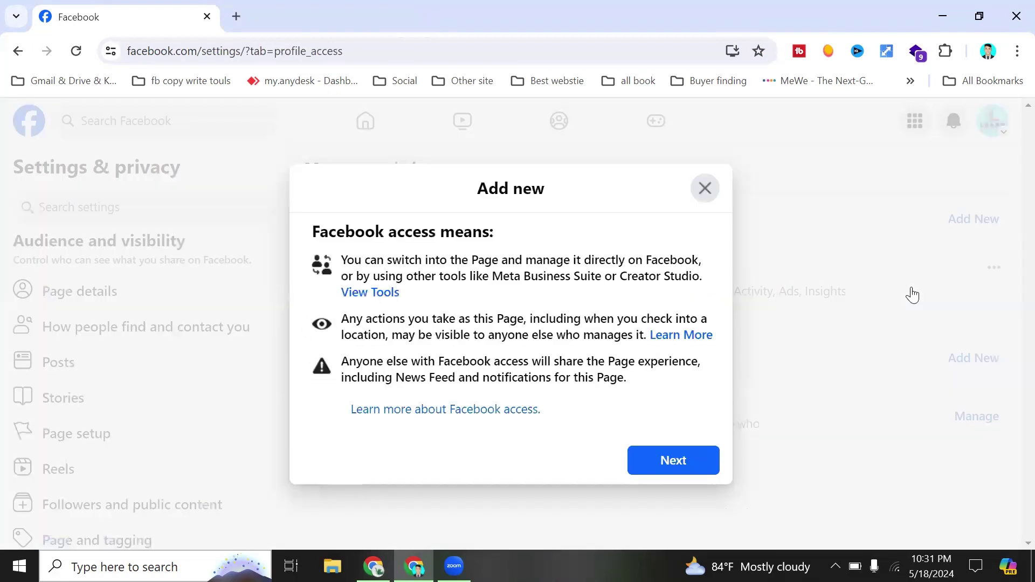
- Search for the second profile by name, select it, and give it full control of the Page
click(674, 460)
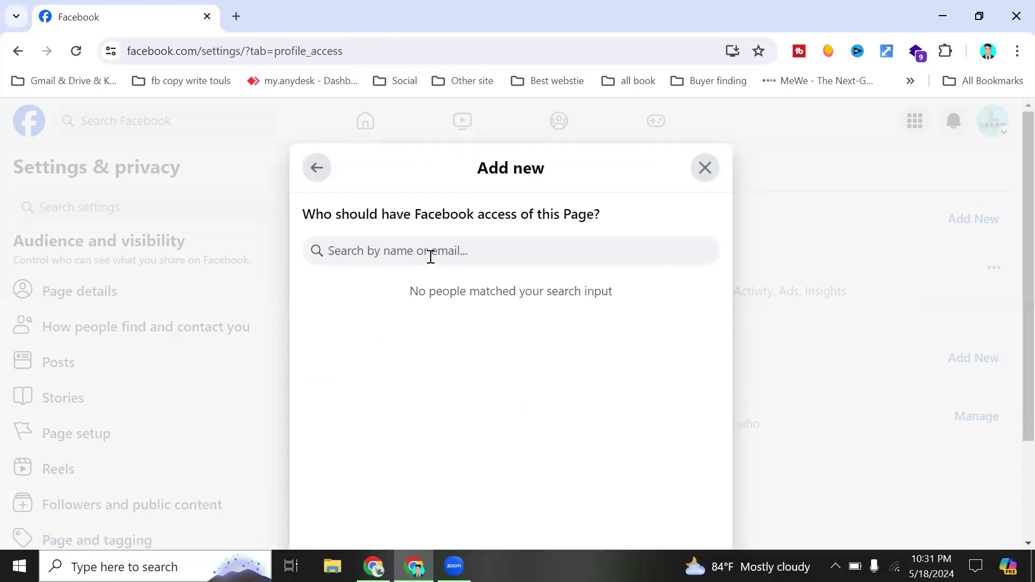
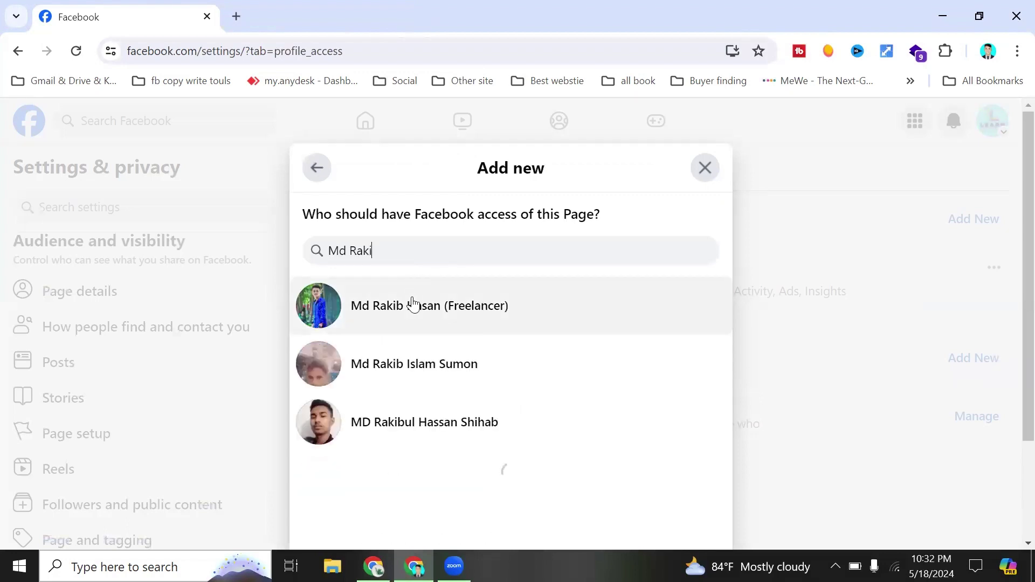
click(414, 302)
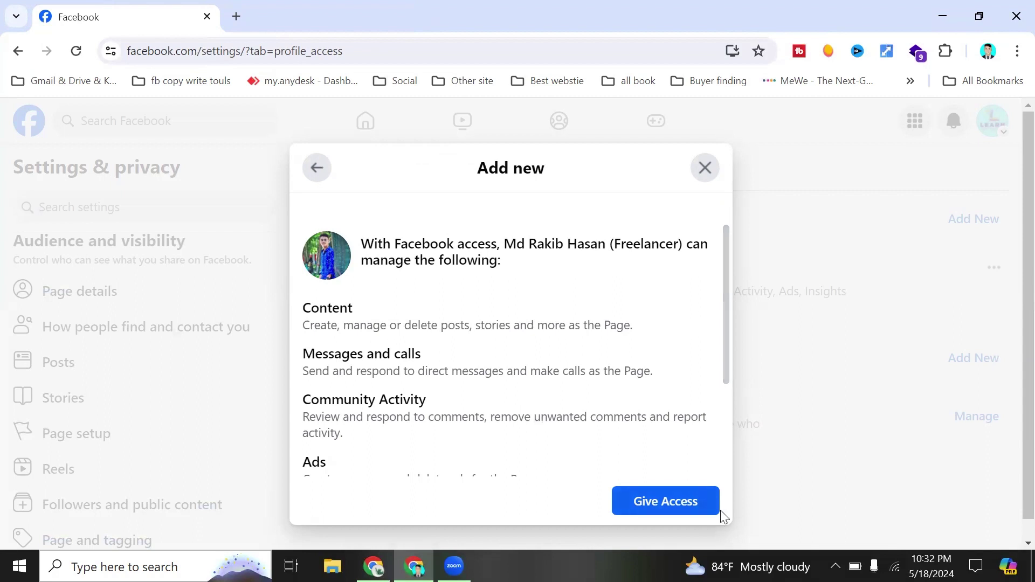
scroll(554, 302, down, 3)
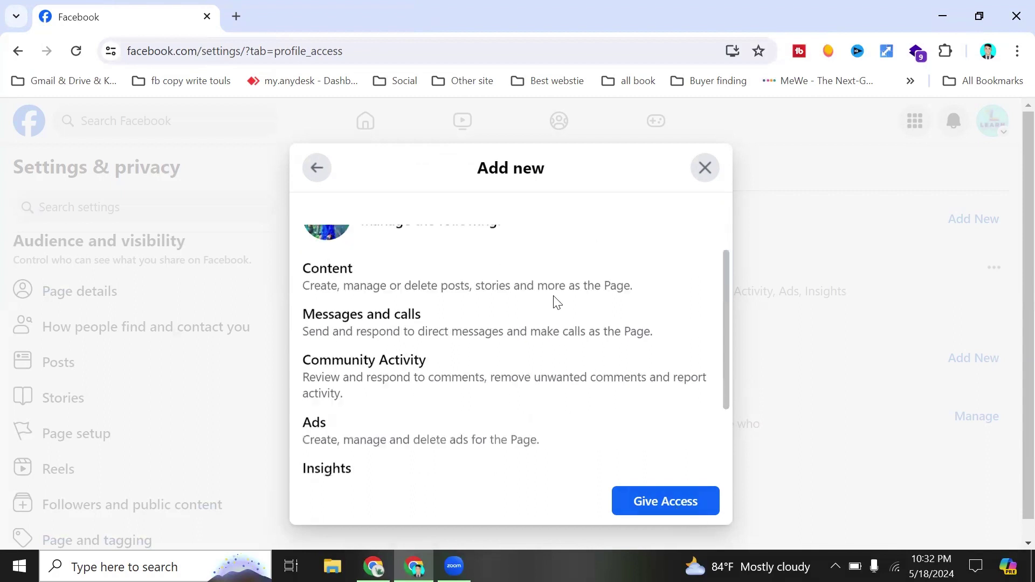
click(693, 433)
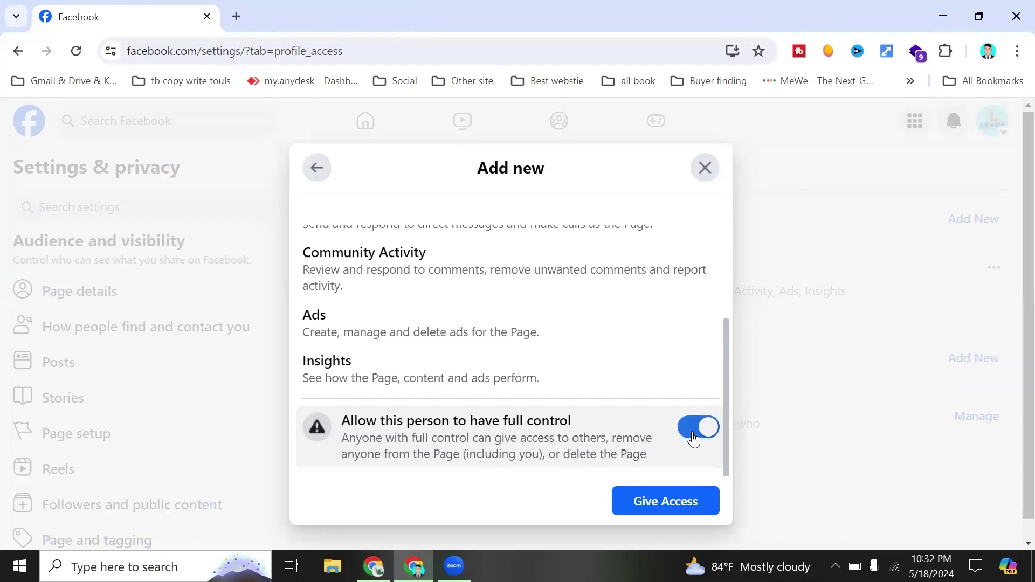
click(662, 502)
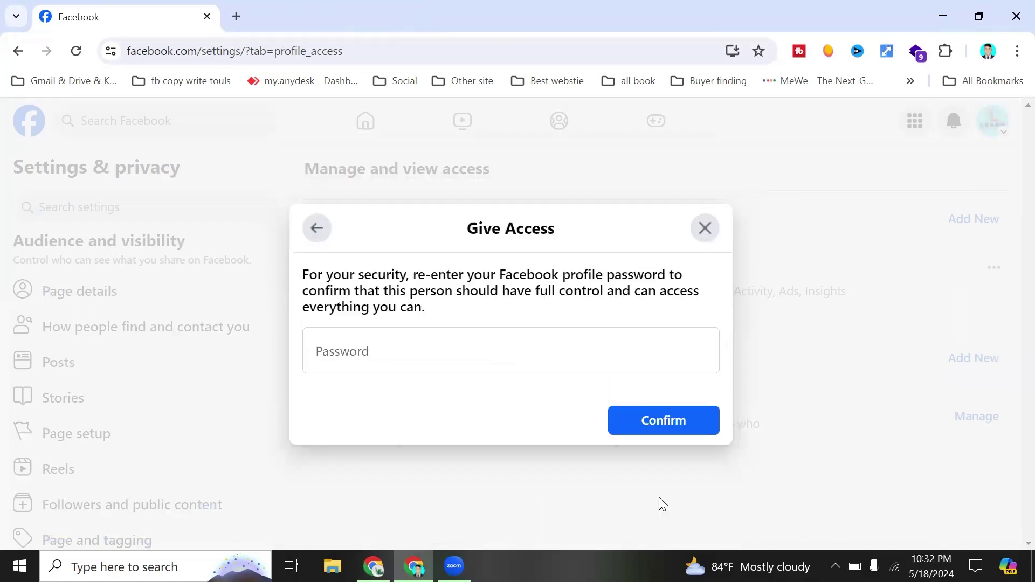
- Confirm the invite with the saved account password, decline saving it, and switch to the second profile's window
click(508, 358)
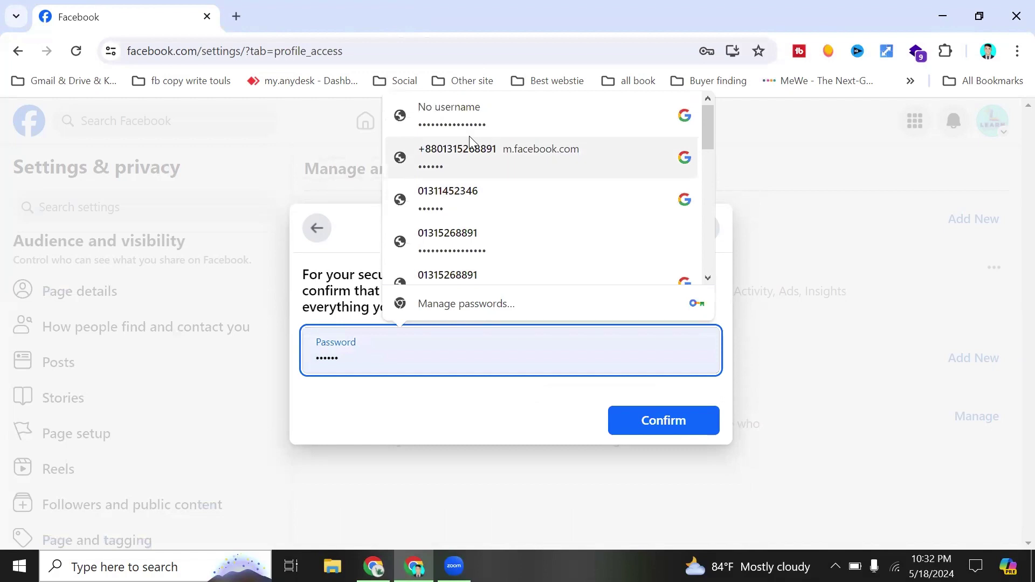
scroll(450, 280, down, 8)
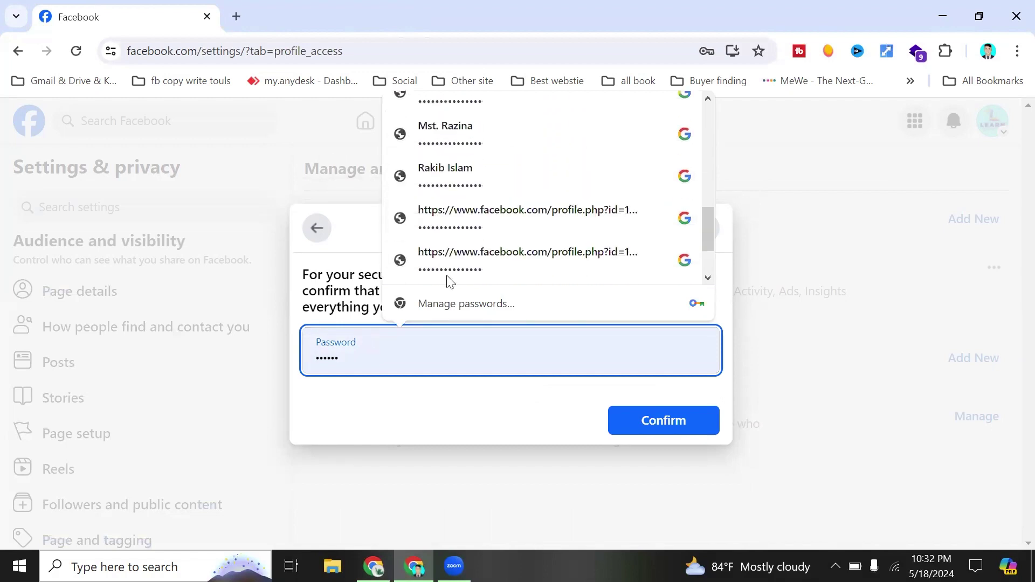
scroll(450, 280, up, 1)
scroll(450, 281, down, 3)
scroll(450, 280, up, 10)
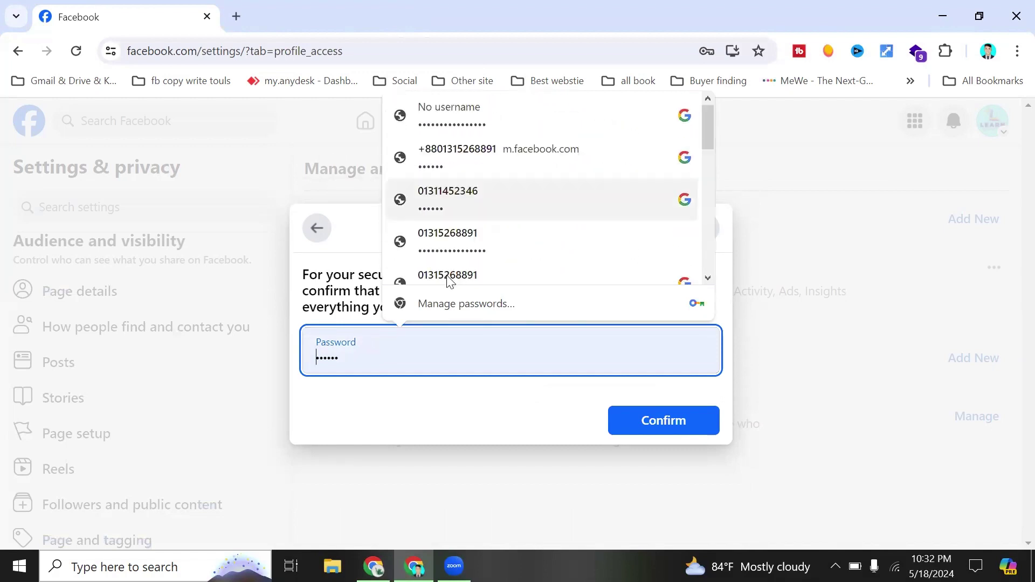
click(462, 130)
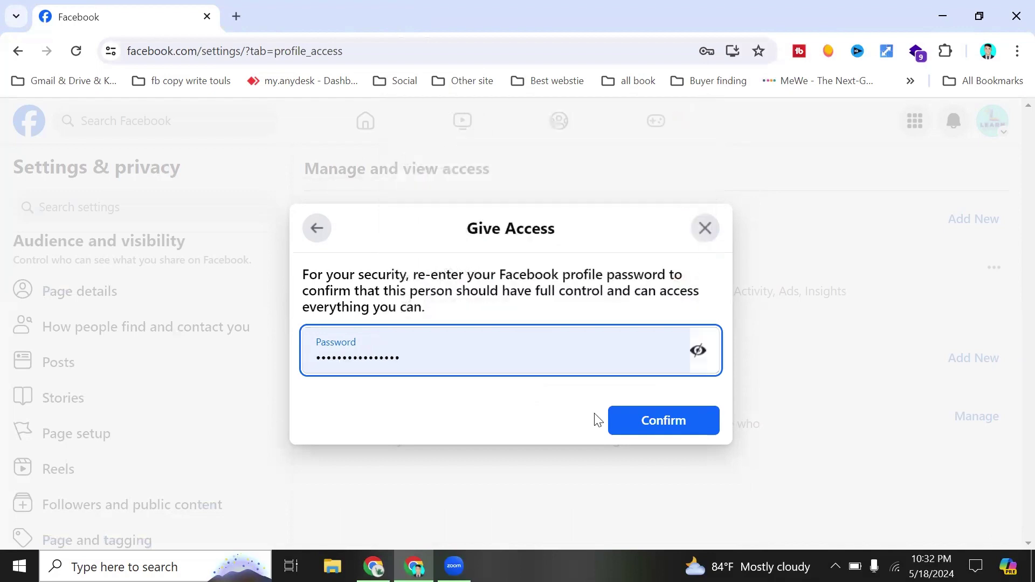
click(639, 418)
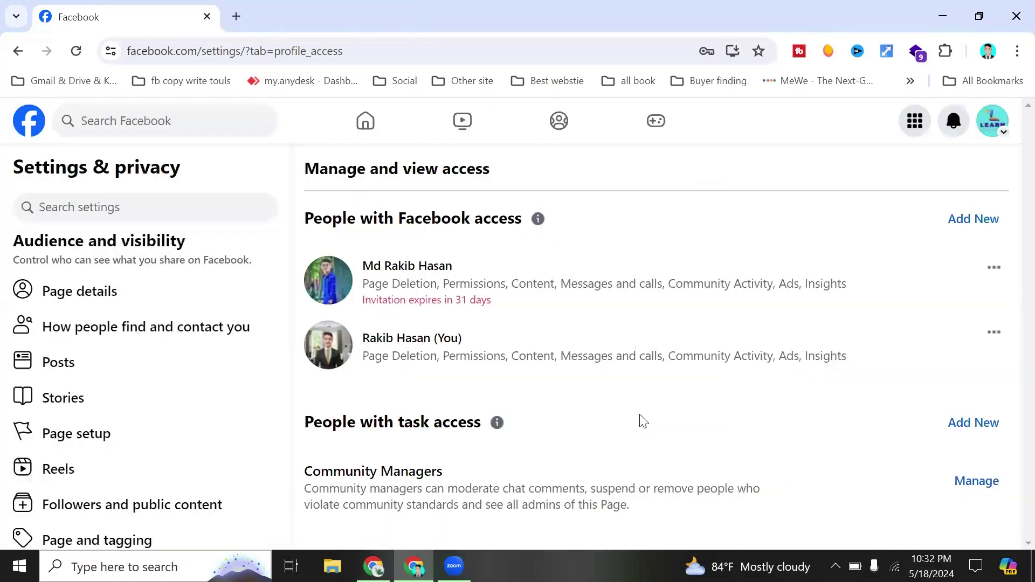
click(734, 336)
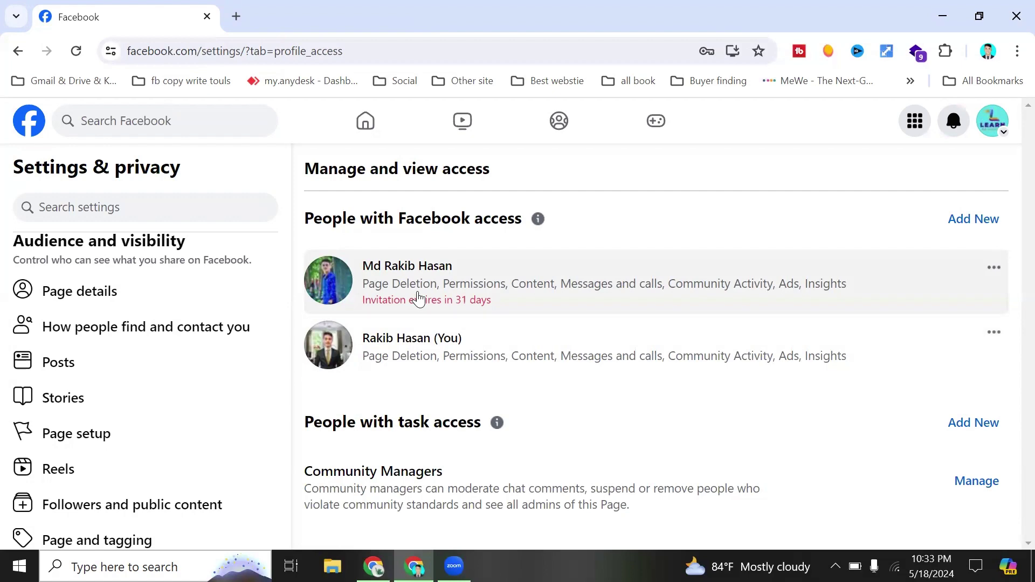
click(374, 566)
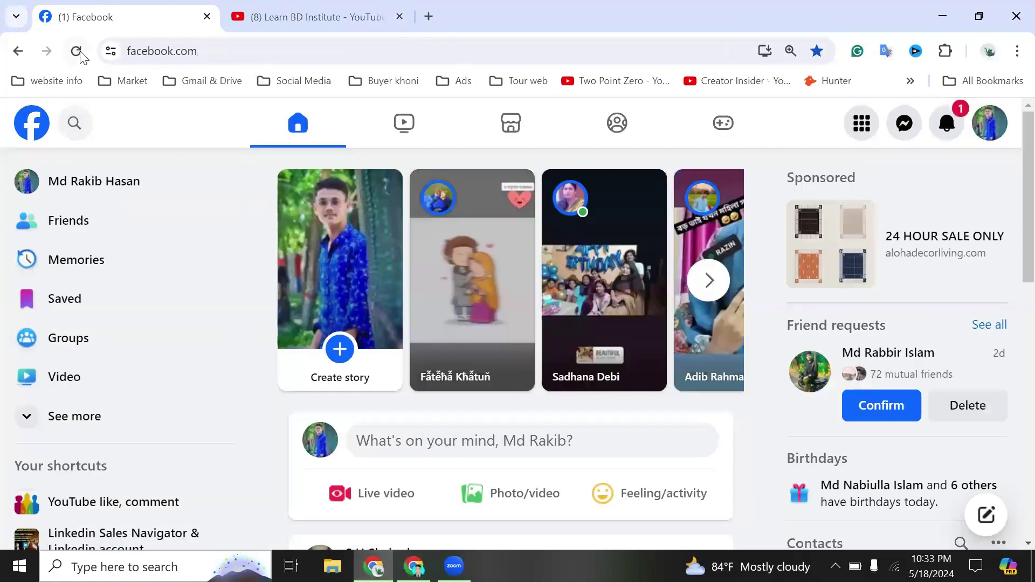
click(78, 51)
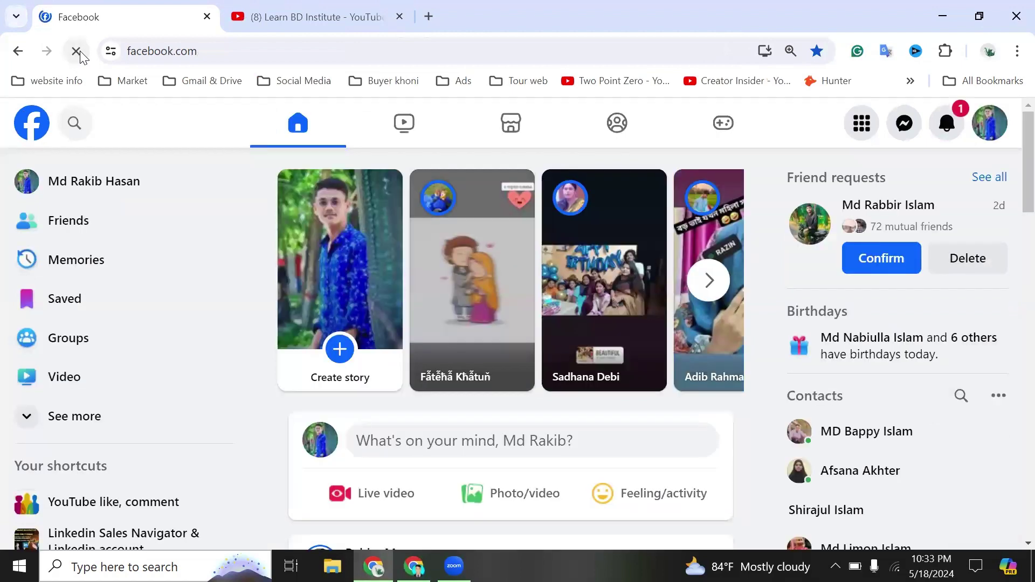
click(946, 131)
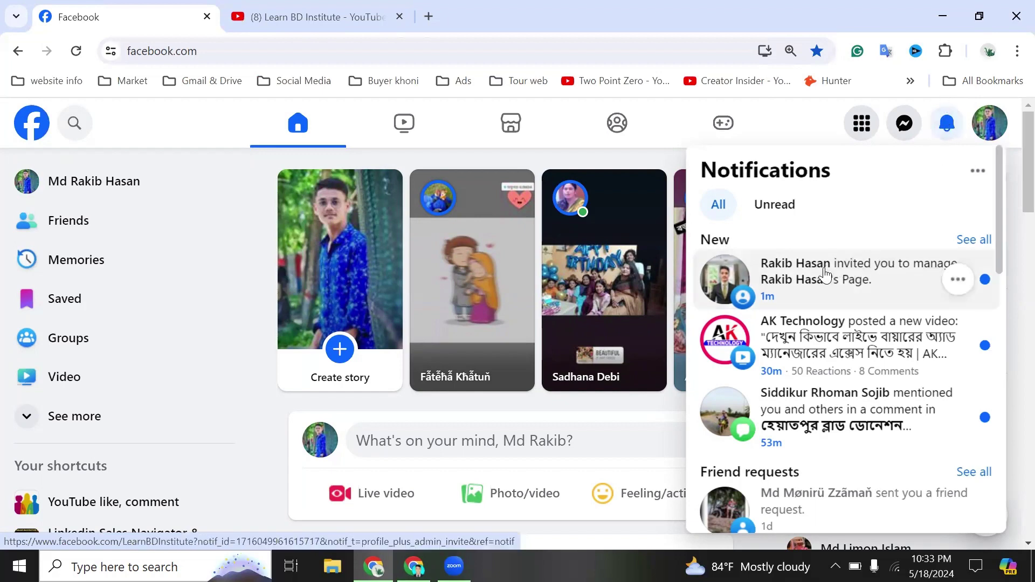
click(825, 275)
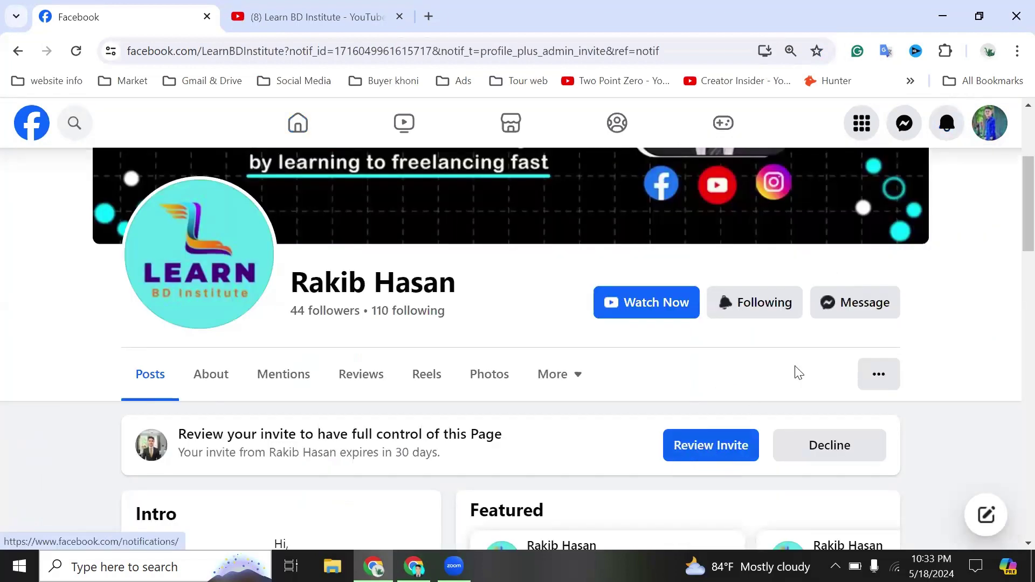
click(947, 127)
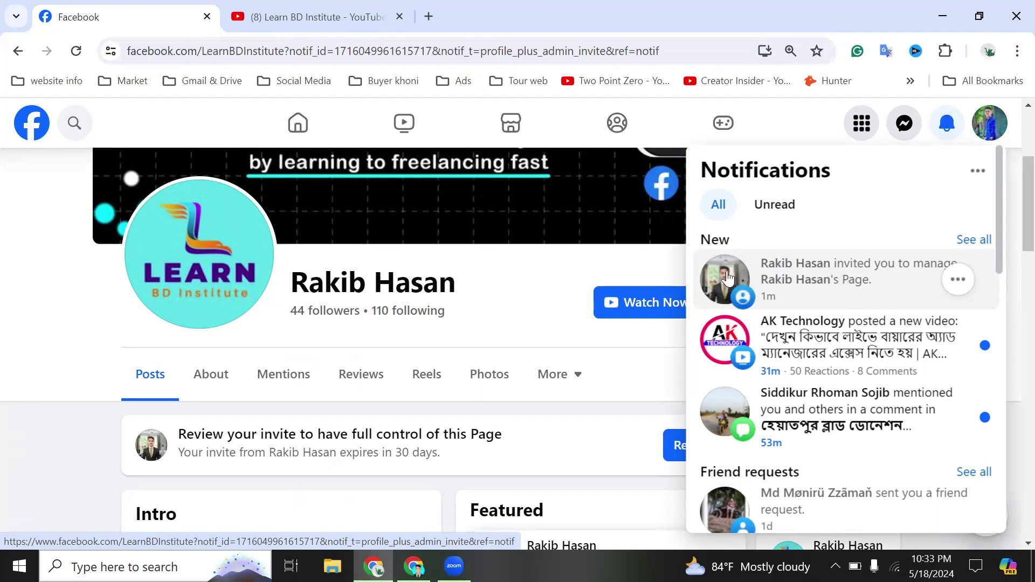
click(45, 124)
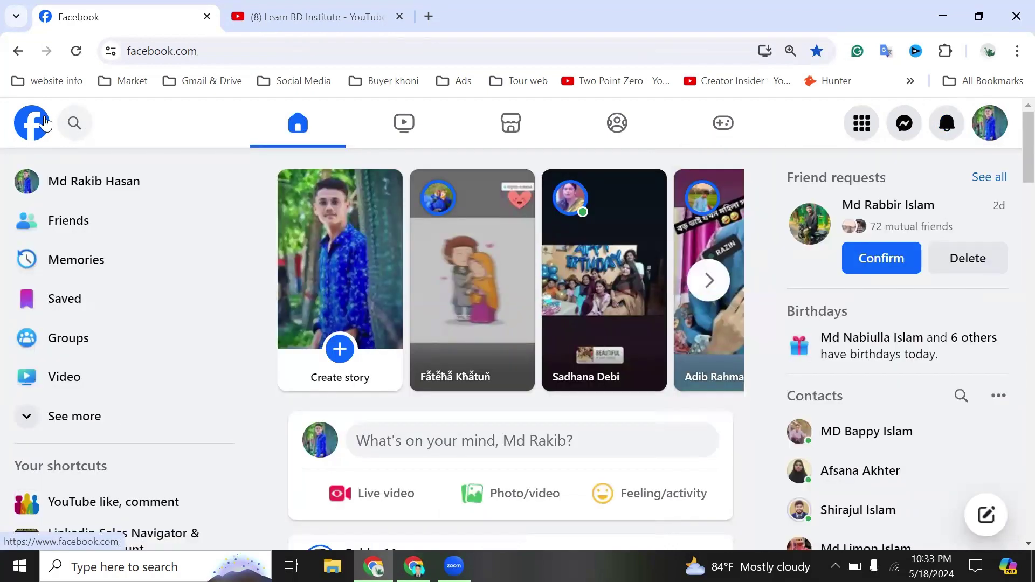
- Check the second profile's own page and account menu, then return to its home feed
click(101, 186)
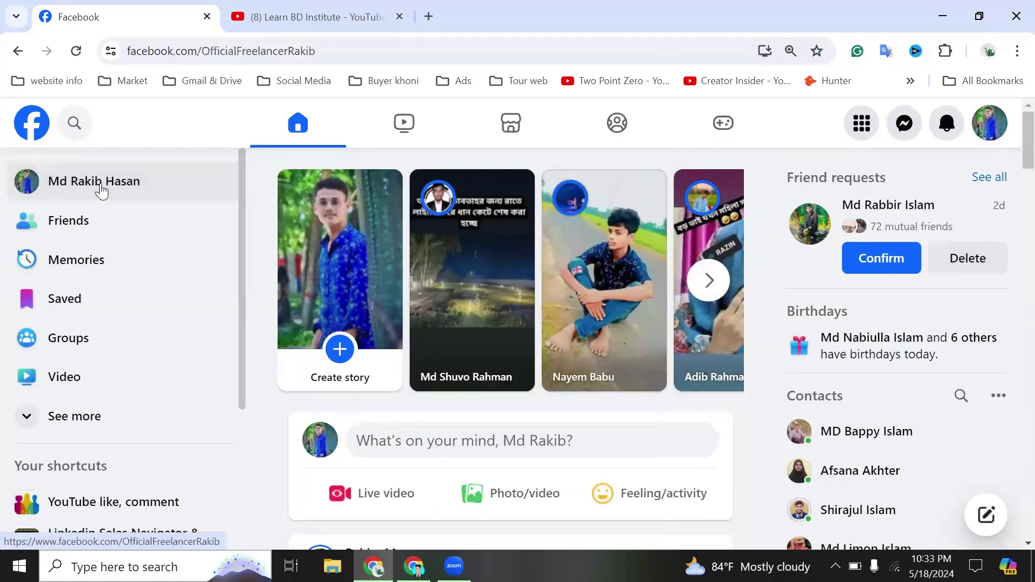
scroll(562, 378, down, 3)
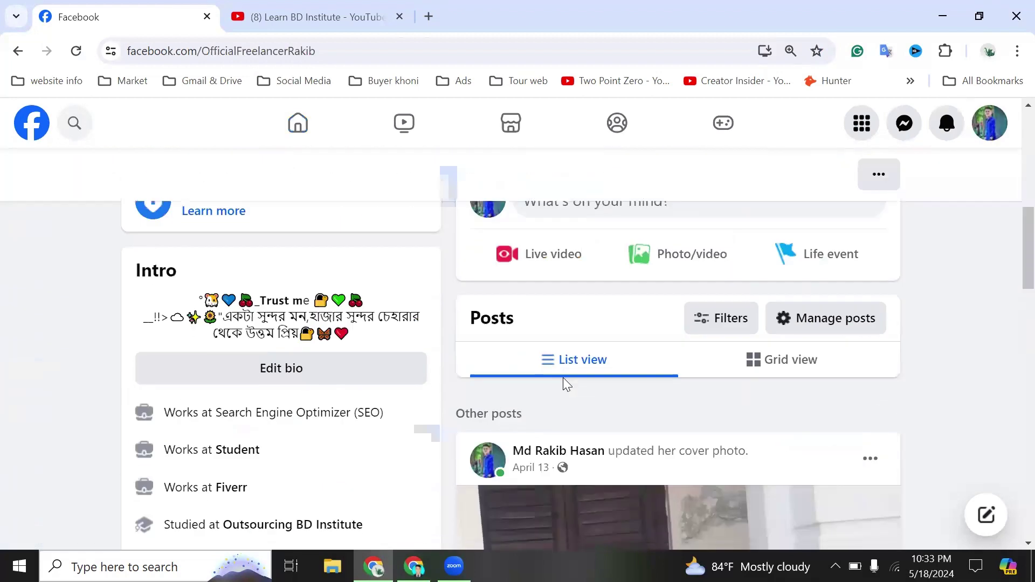
scroll(563, 378, up, 7)
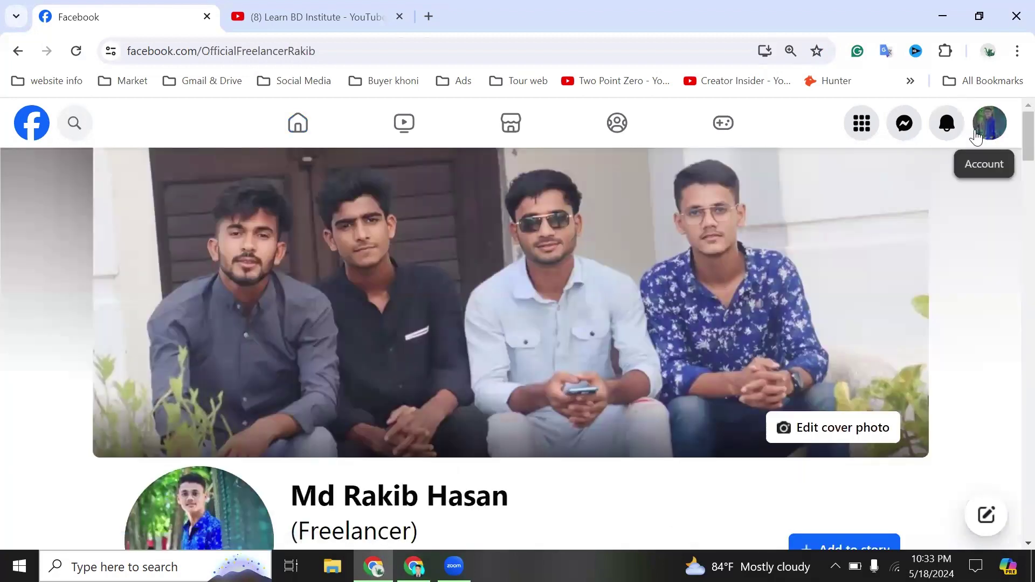
click(976, 132)
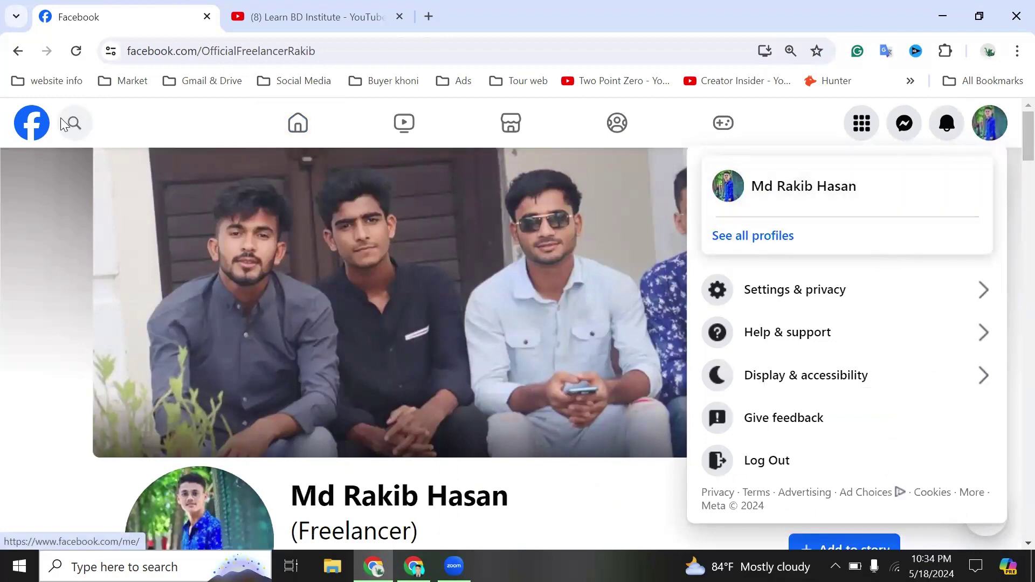
click(41, 125)
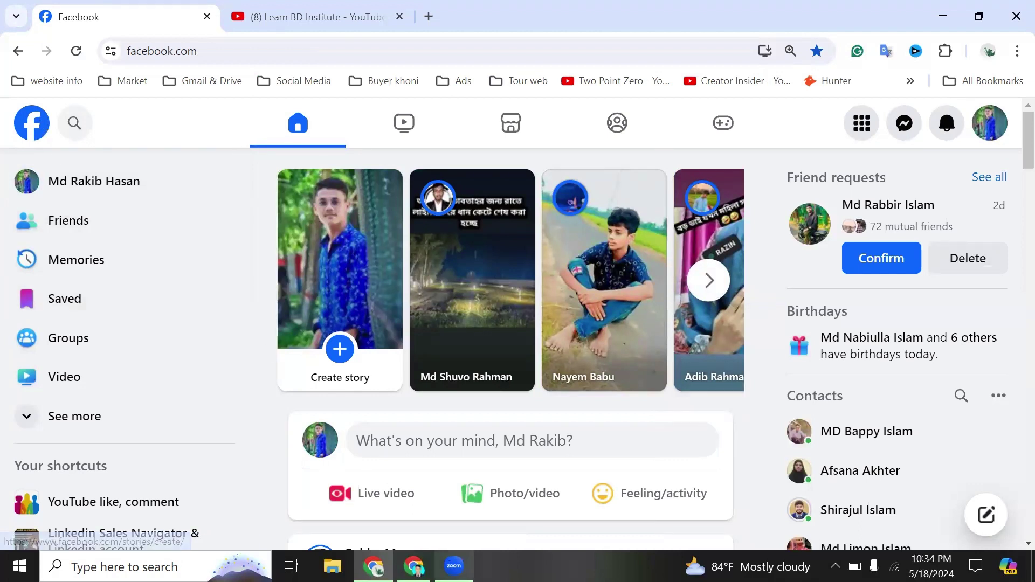
- In the owner's window, open the Learn BD Institute Page and copy its web address
click(414, 566)
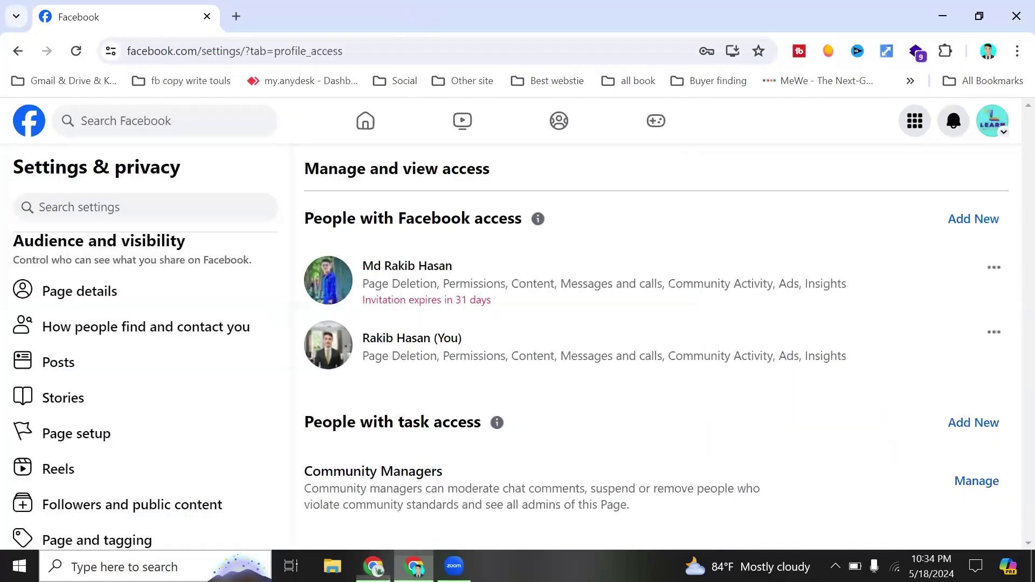
click(24, 133)
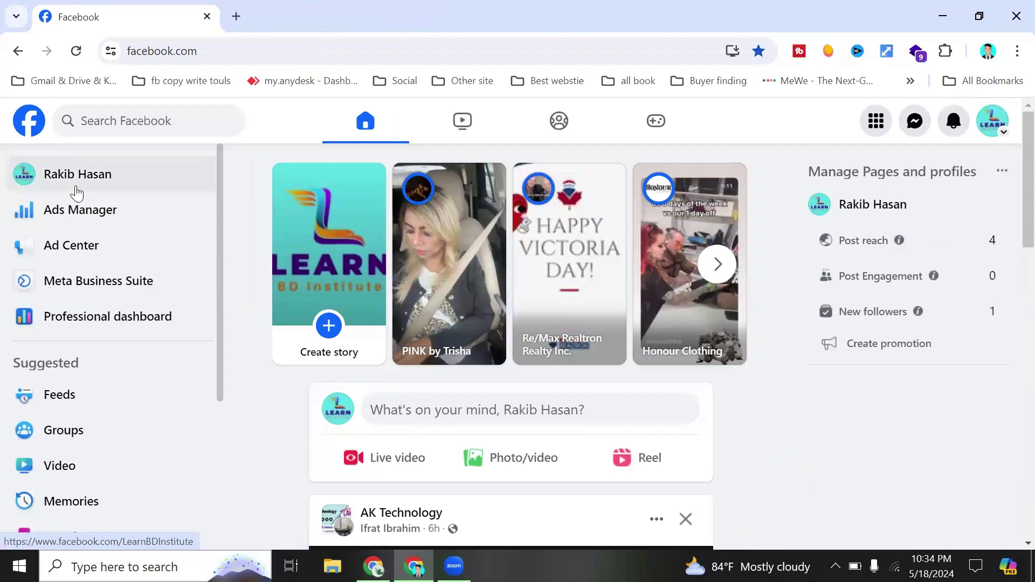
click(77, 192)
click(374, 47)
key(ctrl+c)
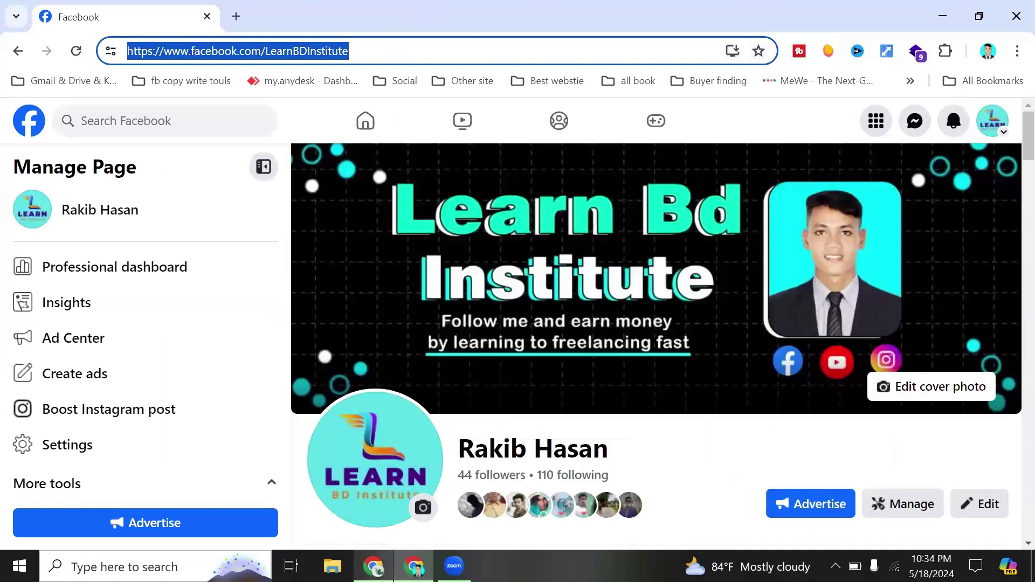
click(413, 565)
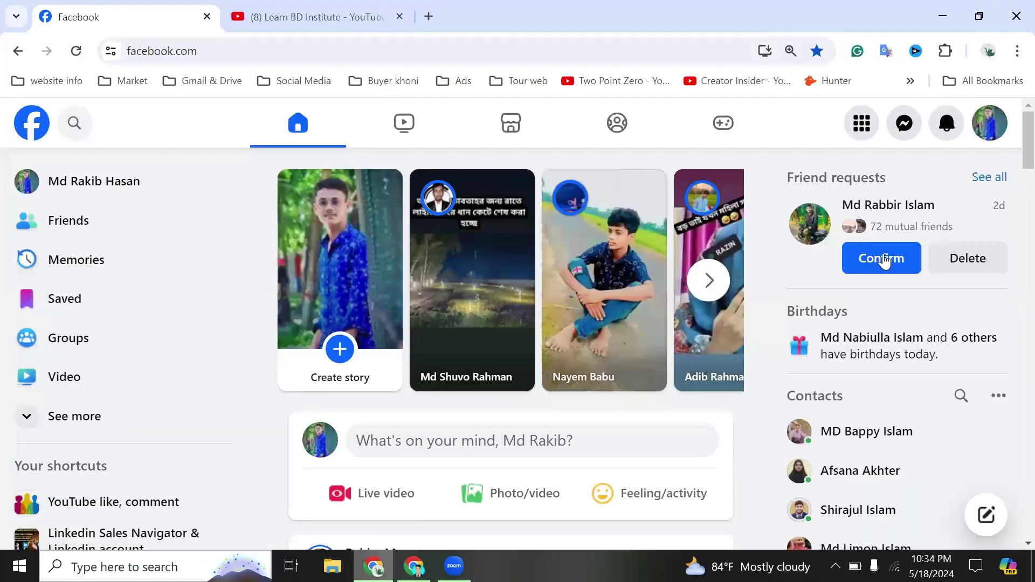
- Paste and load the Page URL, accept the full-control invite, and choose Not Now for switching
click(410, 51)
key(ctrl+v)
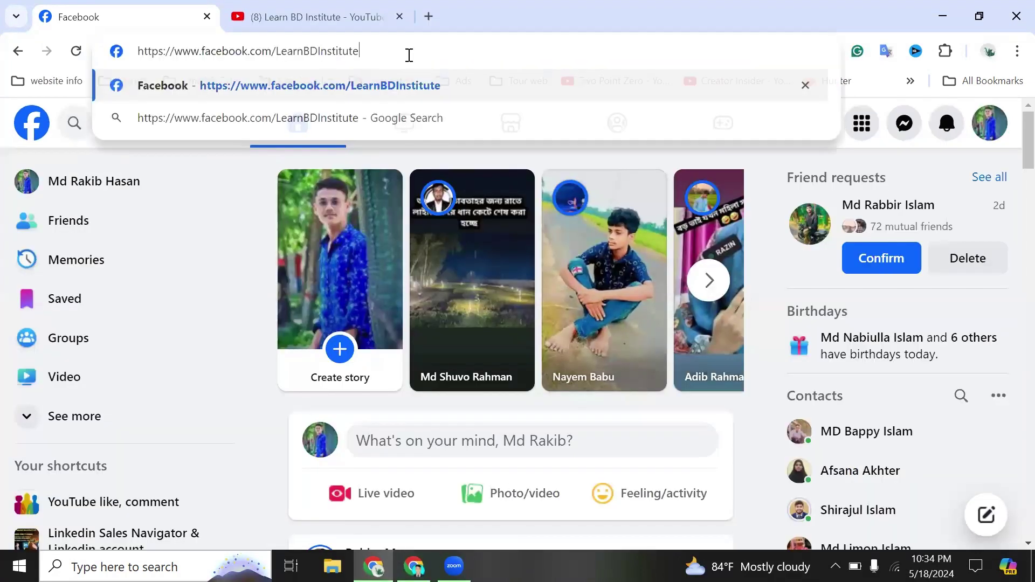
key(Return)
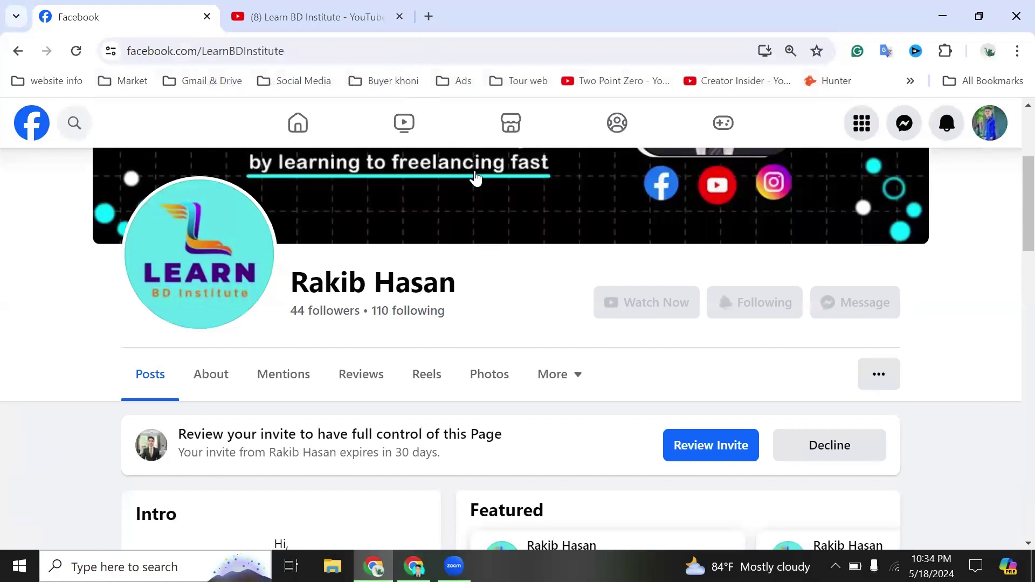
click(703, 453)
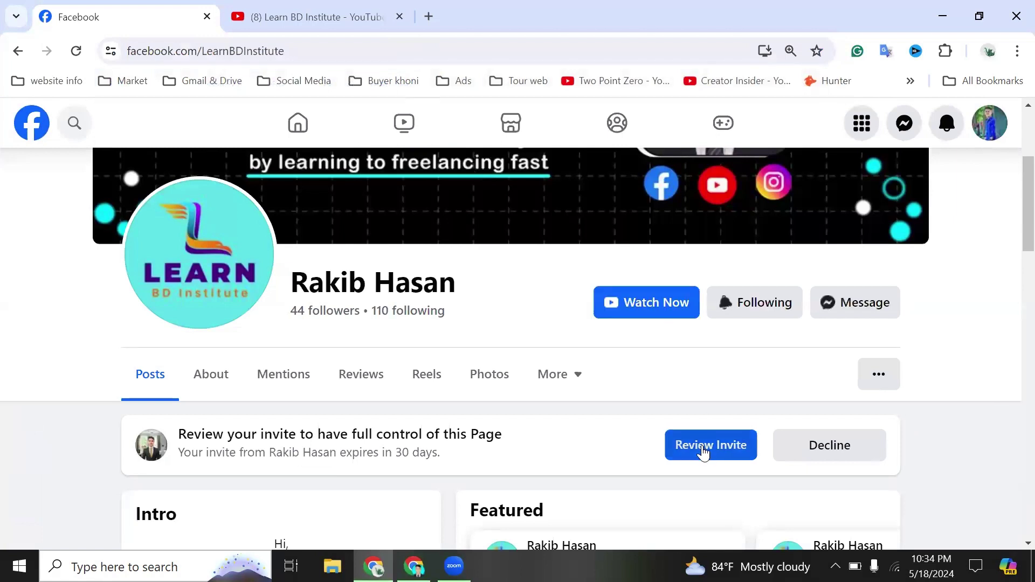
scroll(618, 403, down, 4)
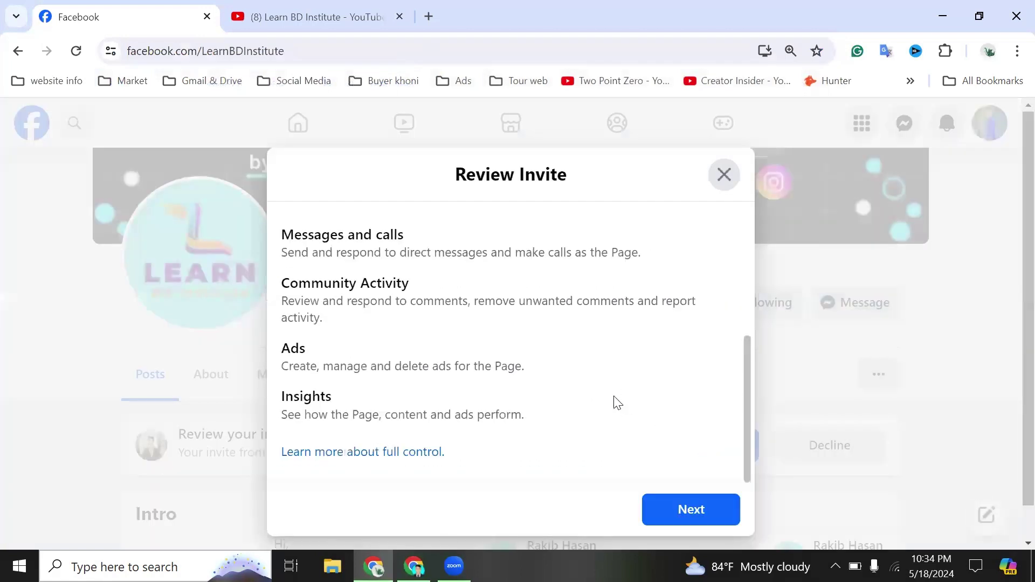
click(670, 509)
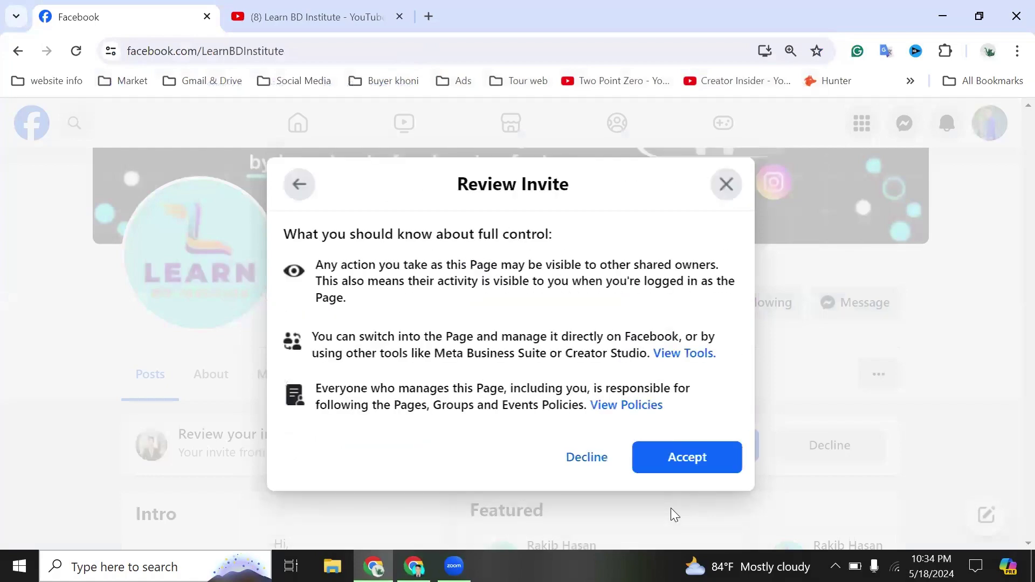
click(670, 460)
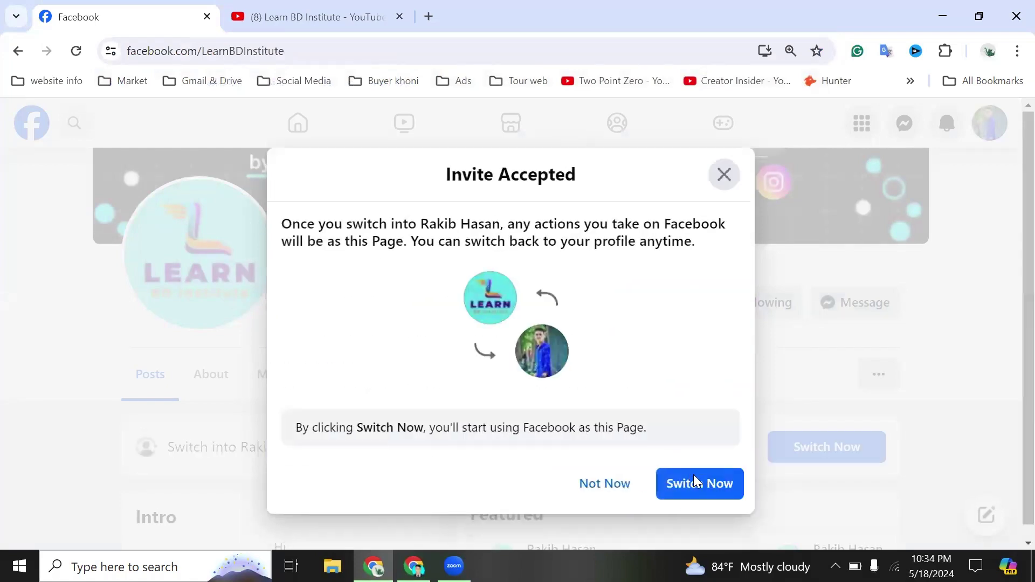
click(600, 484)
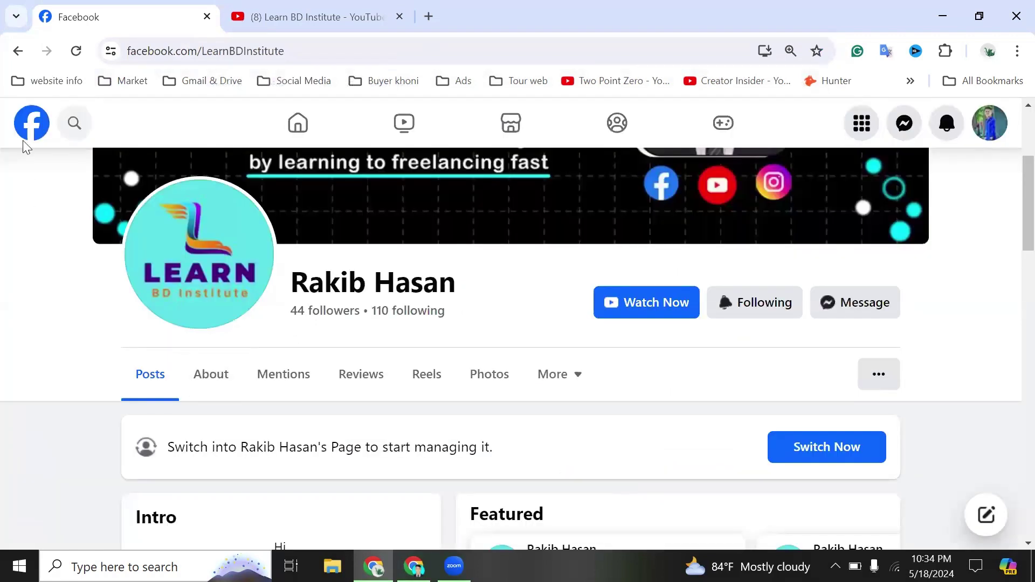
- Reload the second profile's home so the Learn BD Institute Page appears in its account menu, then return to the owner's window
click(31, 128)
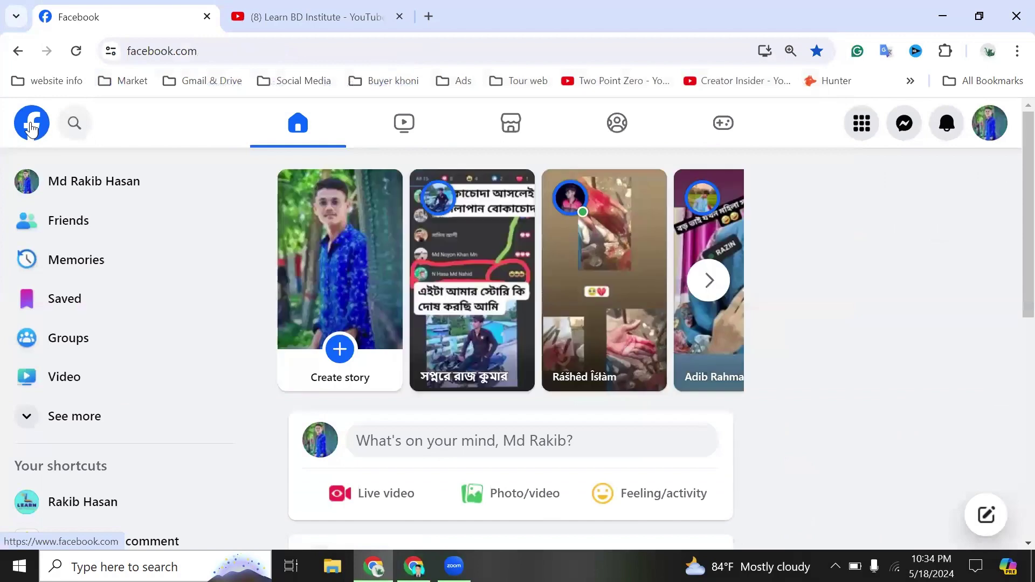
click(1000, 127)
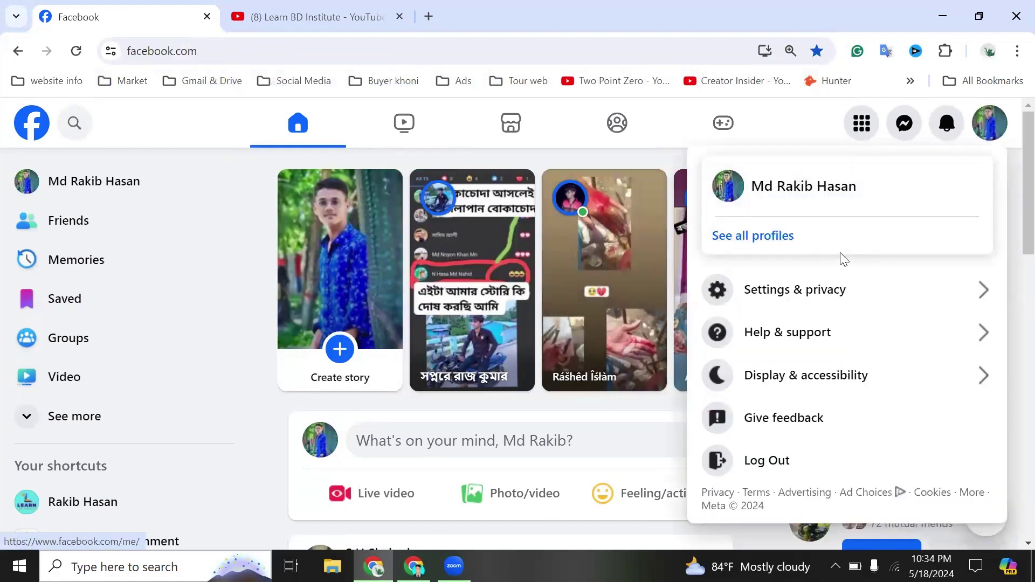
click(76, 52)
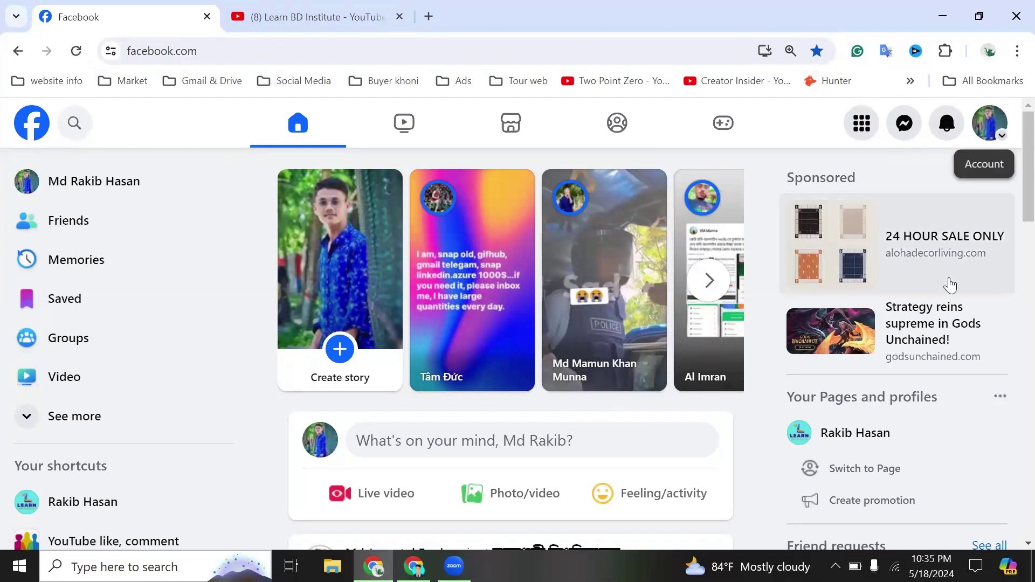
click(993, 132)
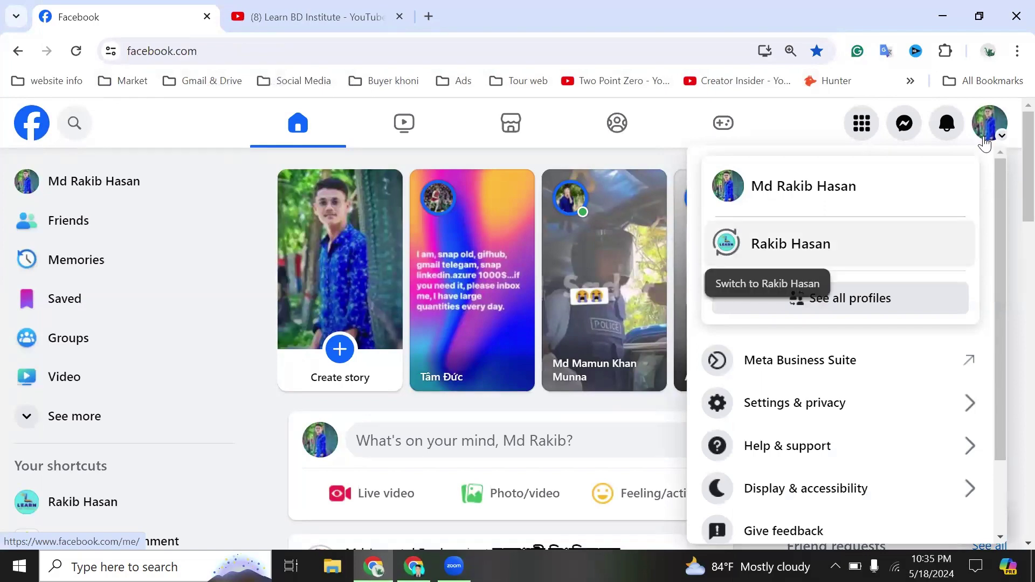
key(alt+Tab)
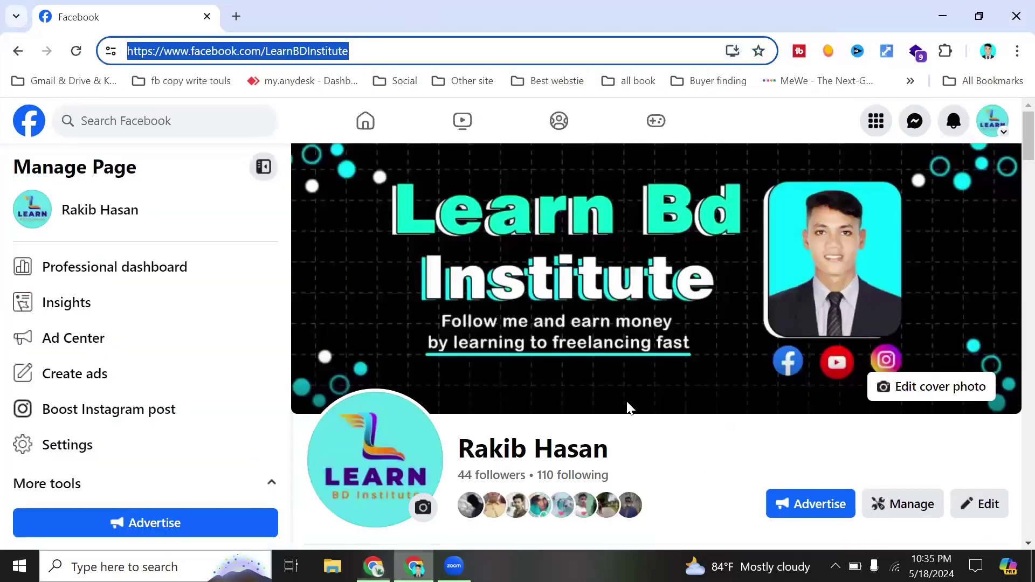
- Open the owner's full Settings page through Settings & privacy
click(997, 122)
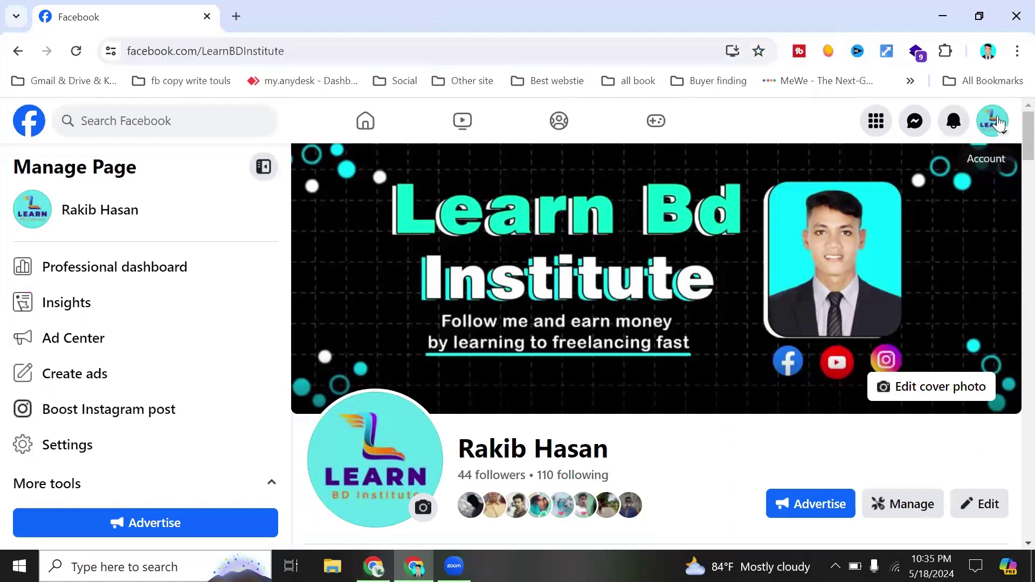
click(997, 123)
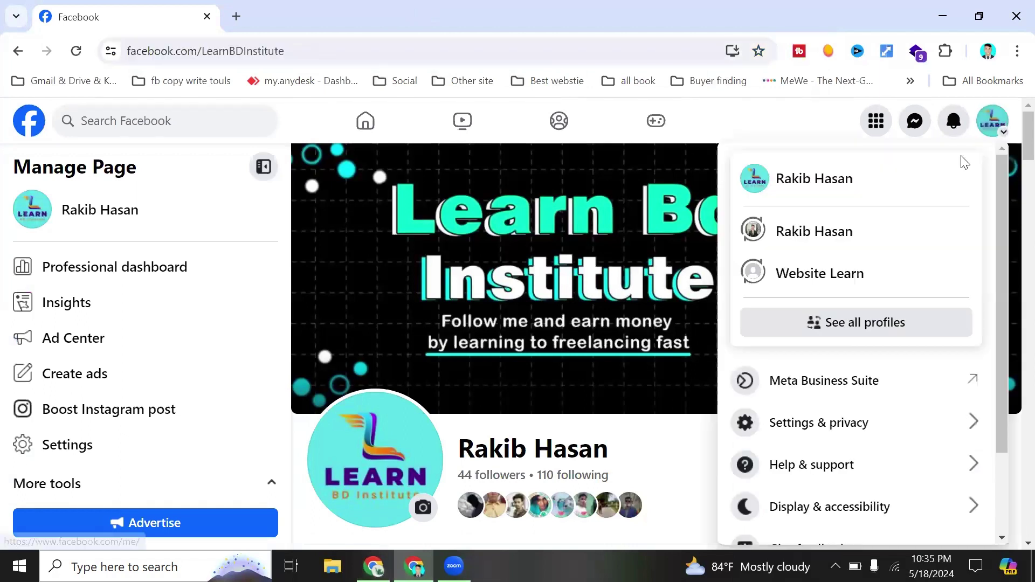
click(815, 419)
click(787, 212)
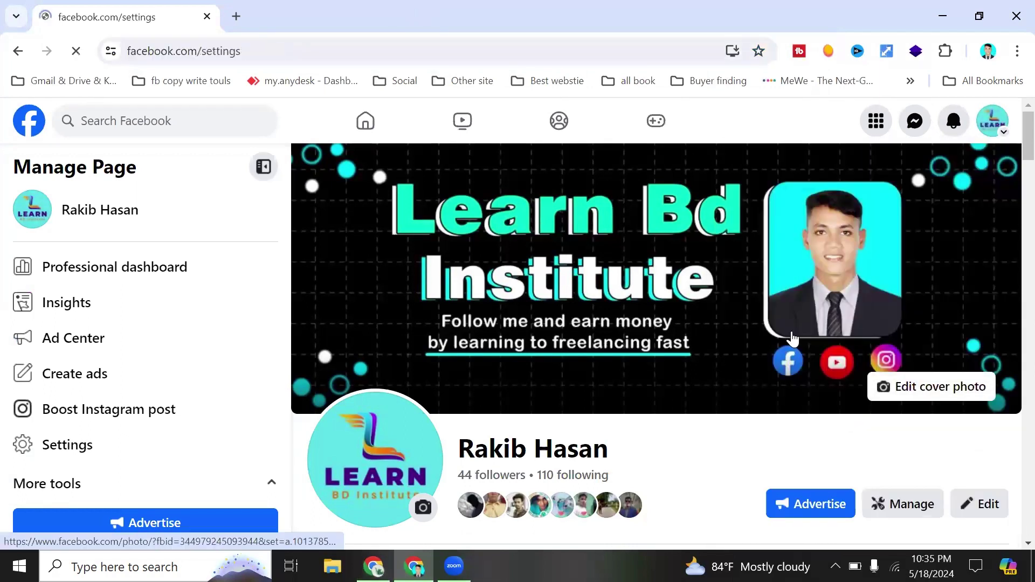
- View who has Page access under Page setup, then return to the home feed listing the Page
scroll(101, 451, down, 3)
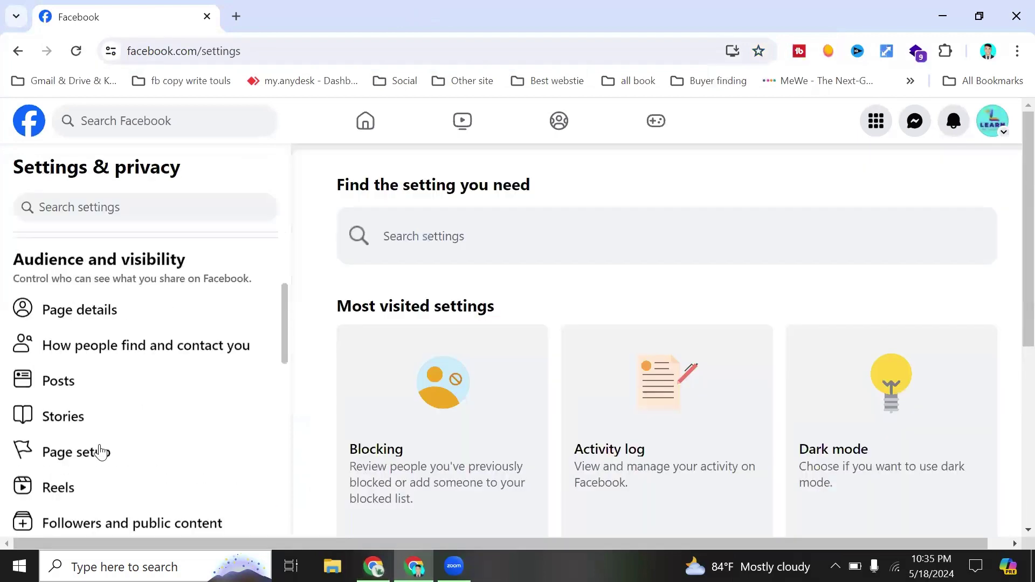
scroll(93, 414, down, 1)
click(92, 414)
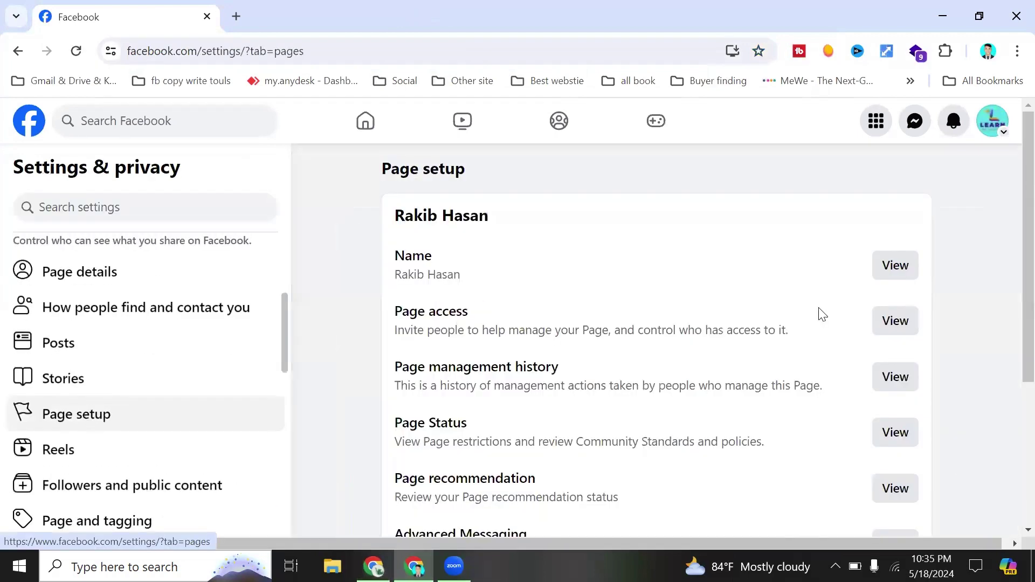
click(887, 326)
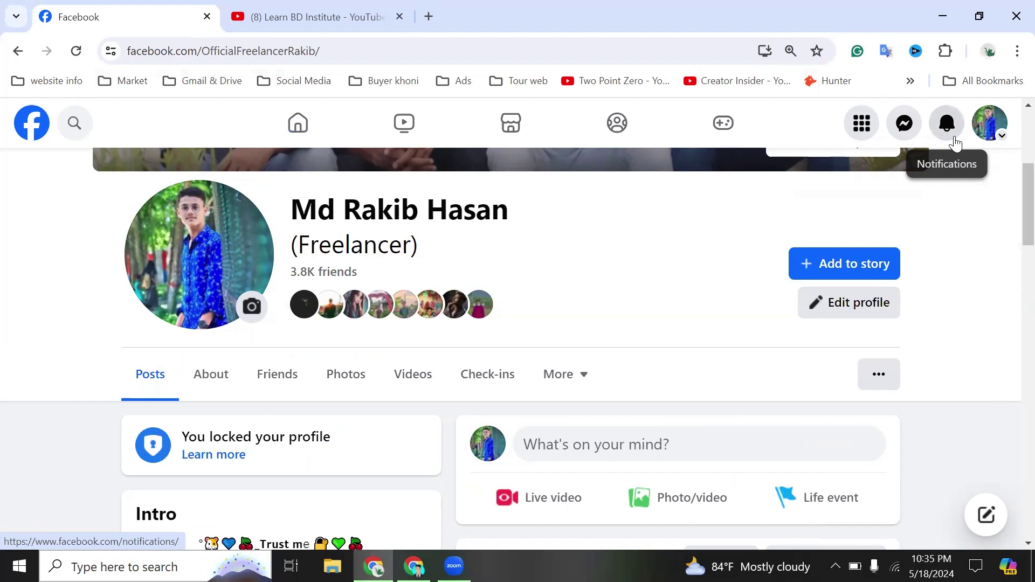
click(35, 123)
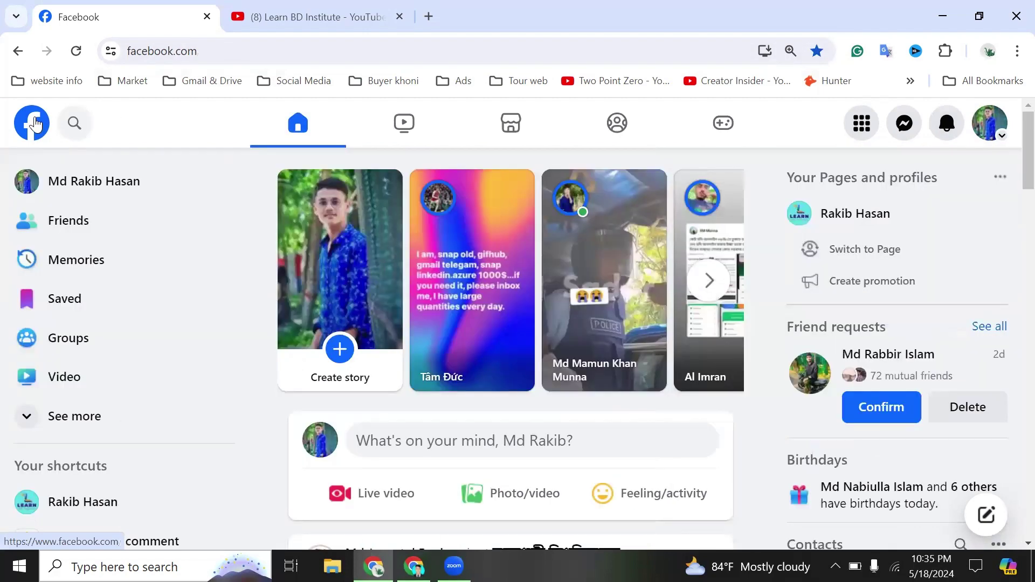